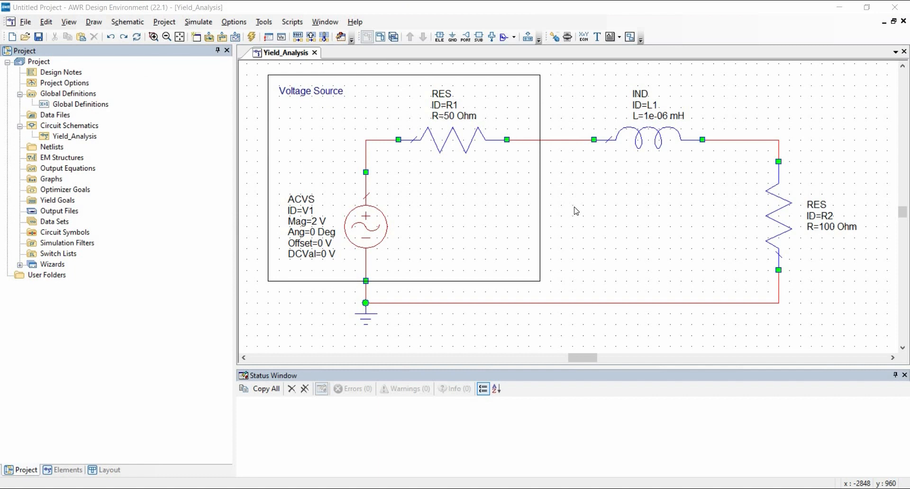
# Set the inductance of inductor L1 to 1 mH
pyautogui.doubleClick(657, 117)
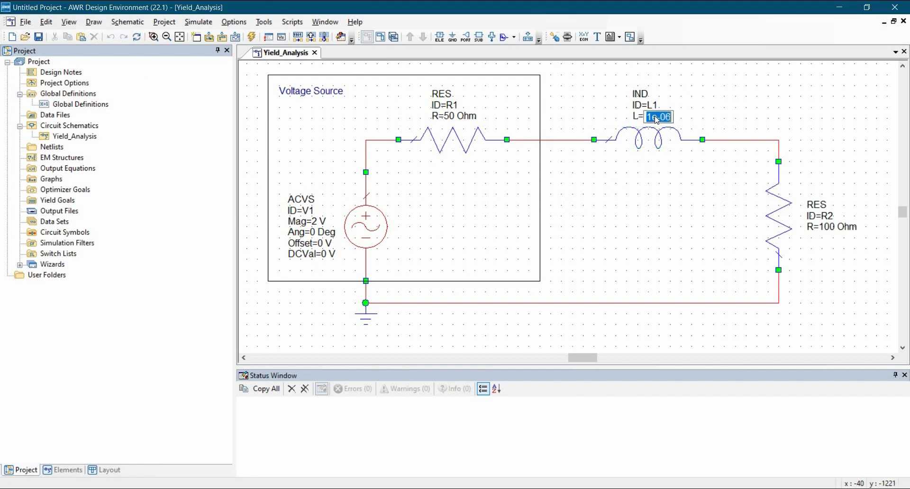
pyautogui.write('1')
pyautogui.click(598, 226)
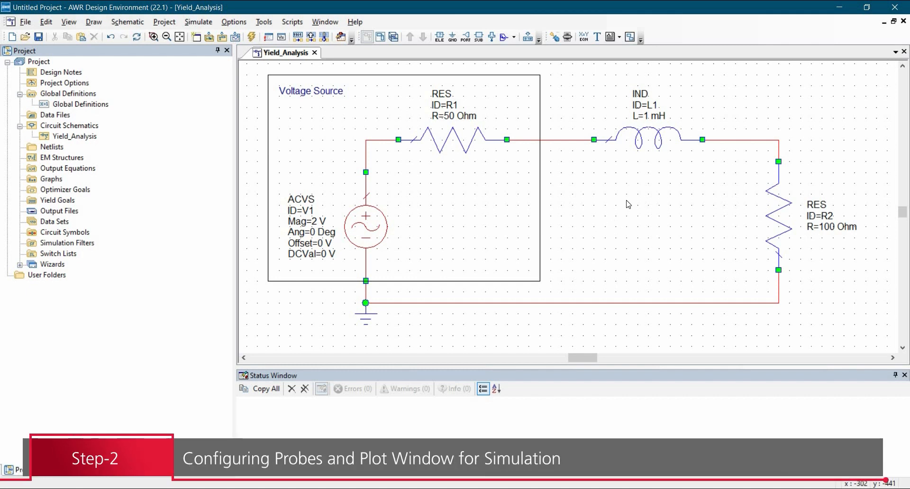
# Place measurement probes on the input node of inductor L1 and on the upper node of resistor R2
pyautogui.click(493, 41)
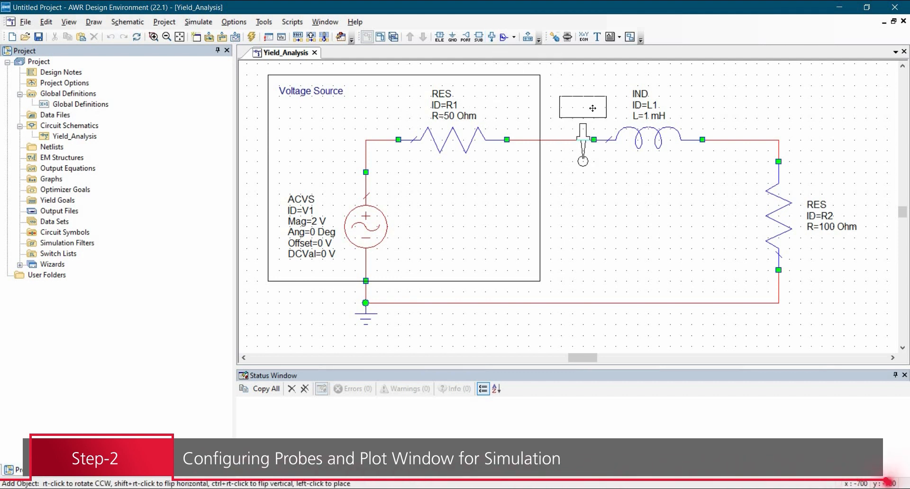
pyautogui.click(592, 124)
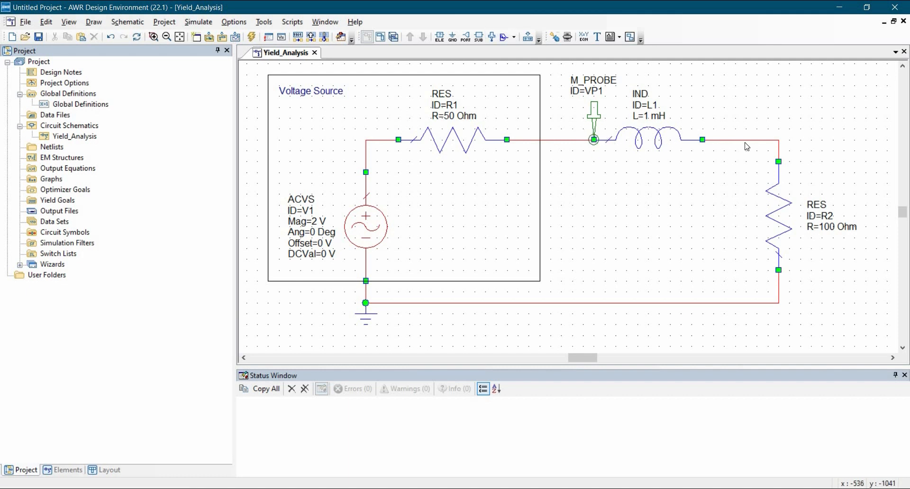
pyautogui.click(555, 37)
pyautogui.click(505, 38)
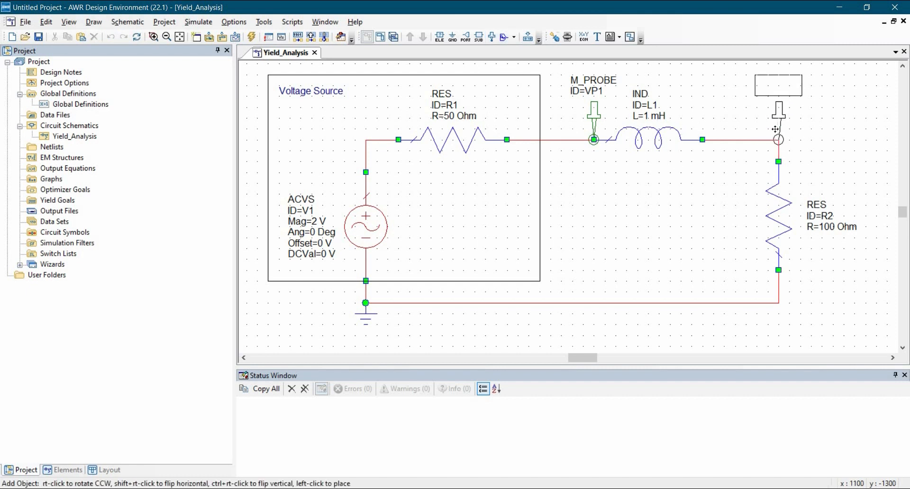
pyautogui.click(777, 129)
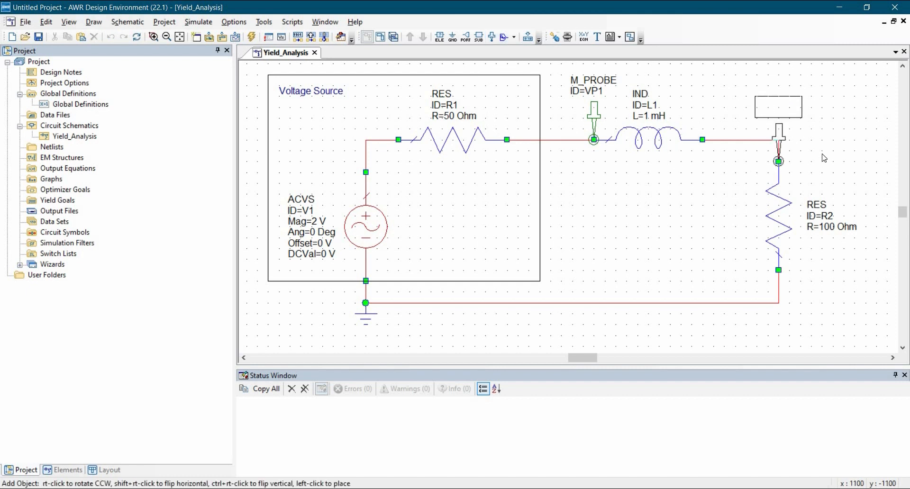
# Rename the probe at the inductor input as Vin and the probe at resistor R2 as Vout
pyautogui.doubleClick(594, 93)
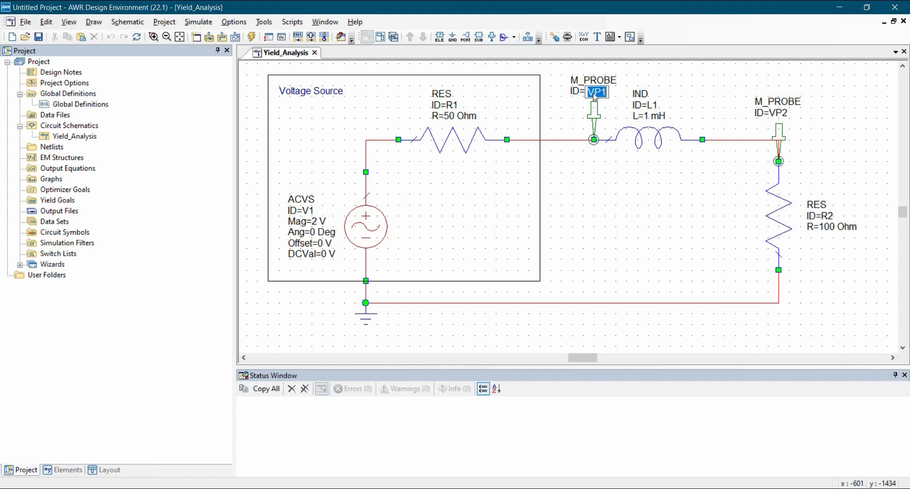
pyautogui.write('Vin')
pyautogui.doubleClick(782, 114)
pyautogui.write('Vout')
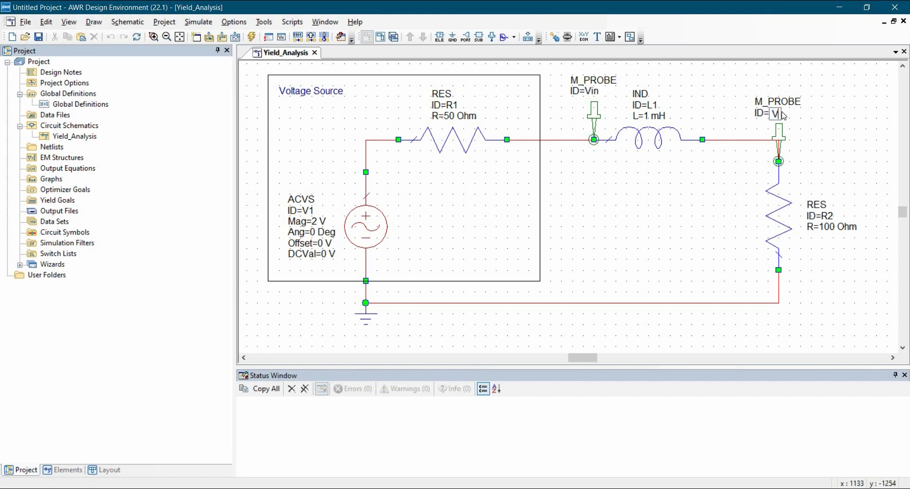
pyautogui.press('Return')
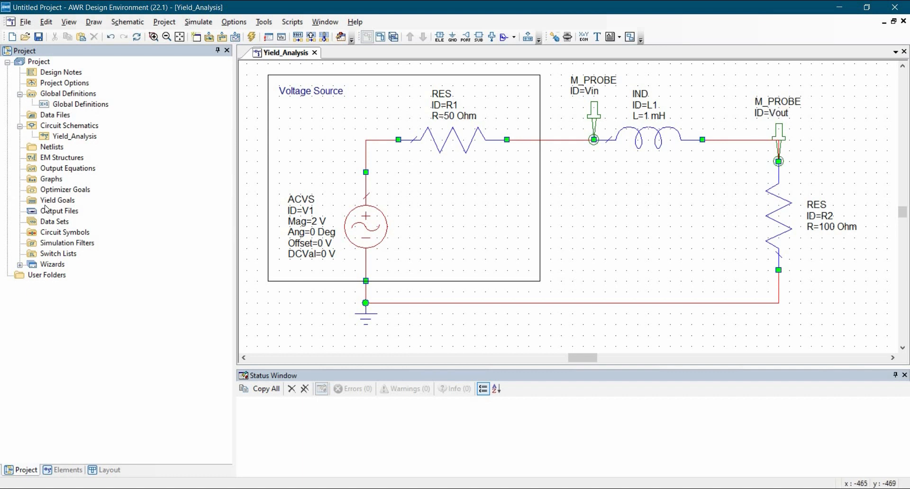
# Create a new rectangular graph named LR_Gain
pyautogui.click(52, 179)
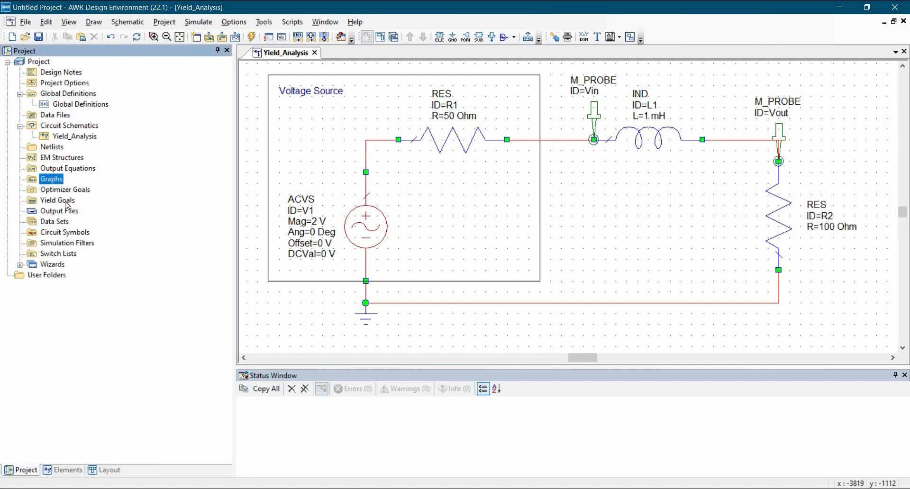
pyautogui.rightClick(53, 180)
pyautogui.click(71, 188)
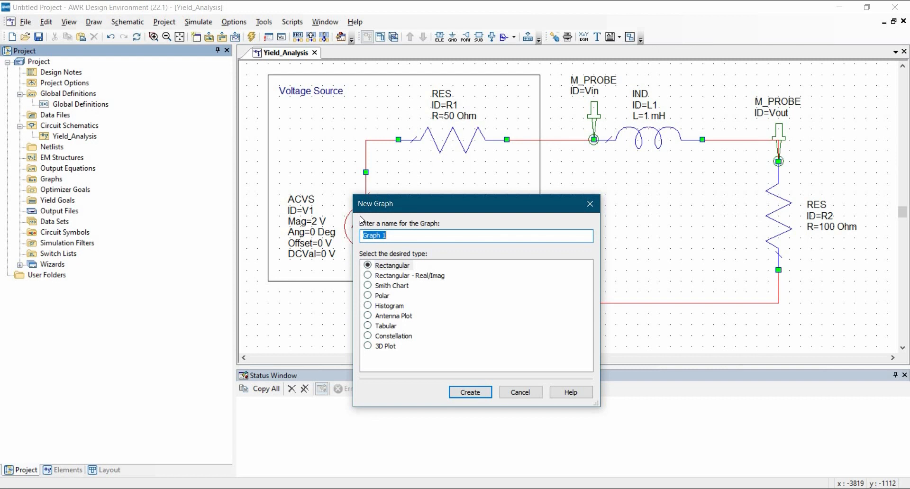
pyautogui.press('BackSpace')
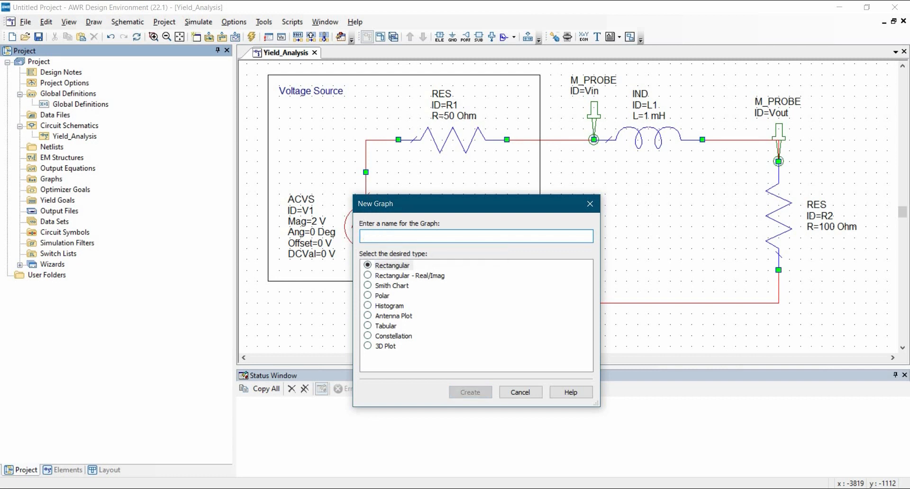
pyautogui.write('LR_Gain')
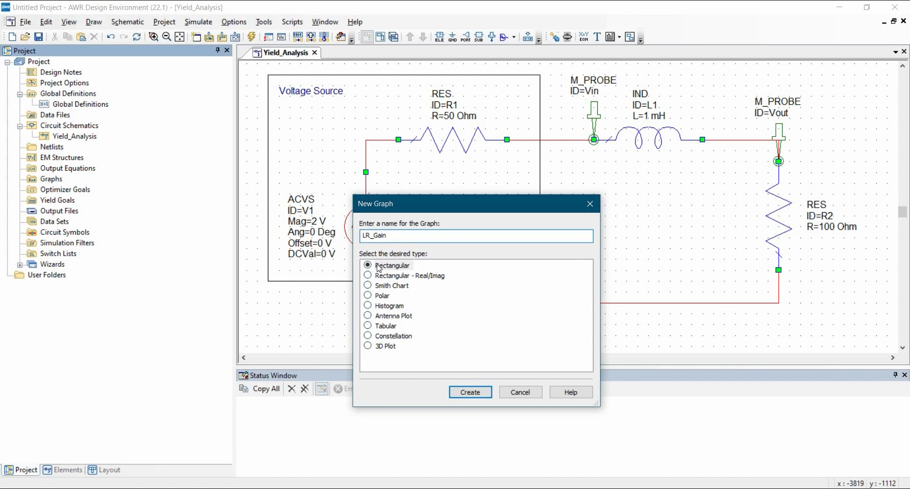
pyautogui.click(465, 393)
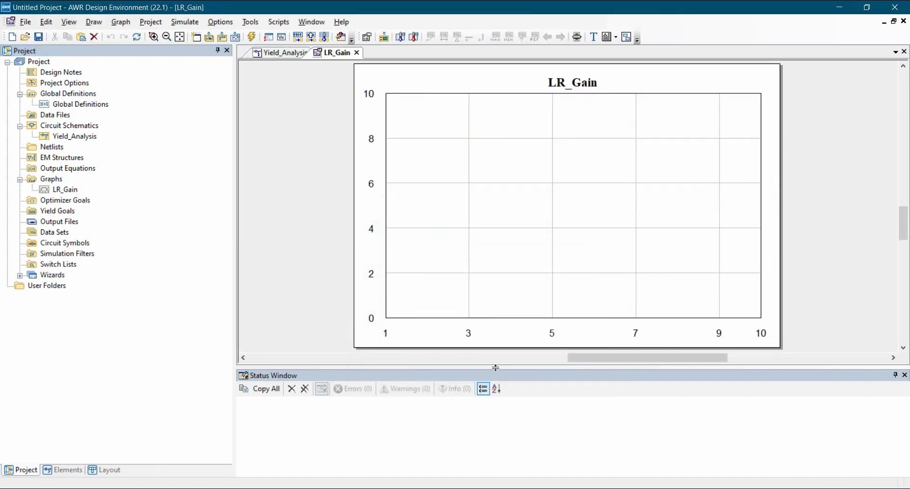
# Start a new measurement on the LR_Gain graph and choose the nonlinear voltage measurement Vgain
pyautogui.moveTo(495, 385); pyautogui.dragTo(496, 414)
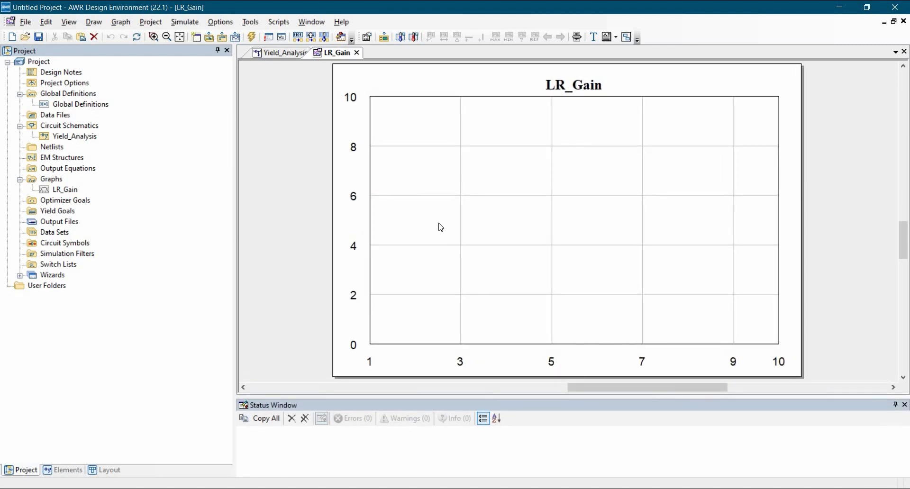
pyautogui.rightClick(439, 223)
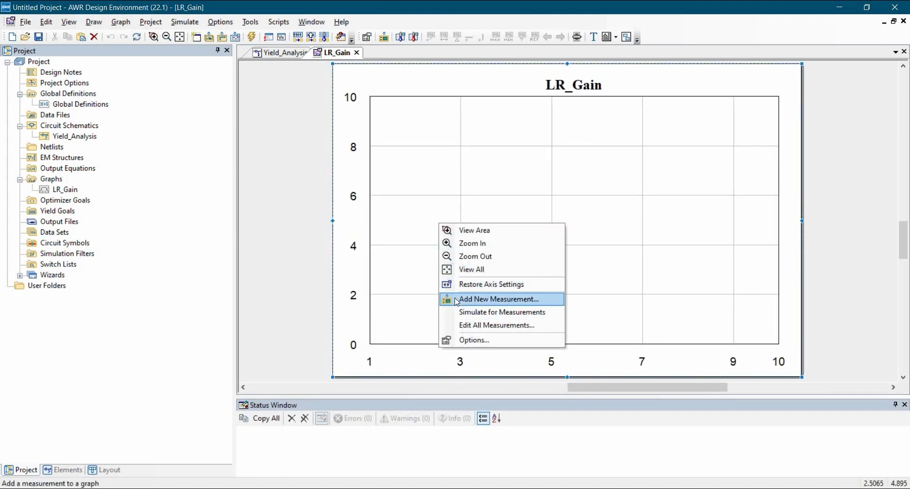
pyautogui.click(456, 302)
pyautogui.moveTo(361, 222); pyautogui.dragTo(425, 221)
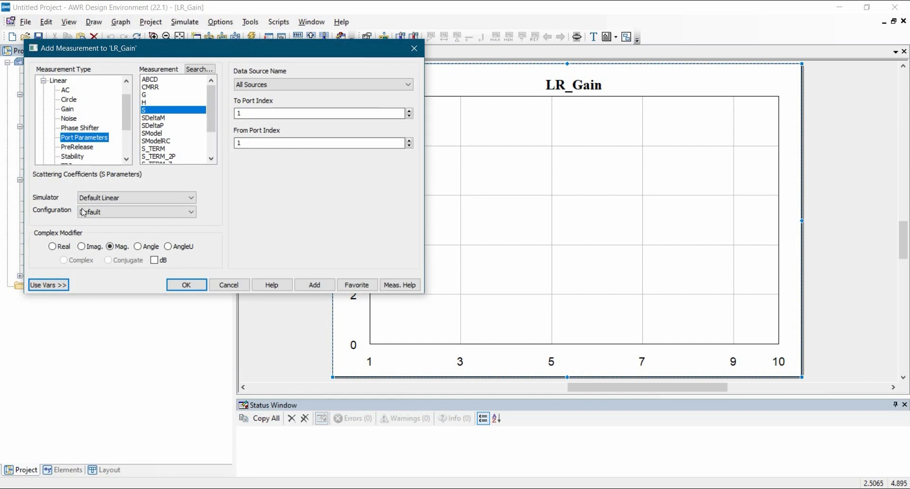
pyautogui.click(44, 81)
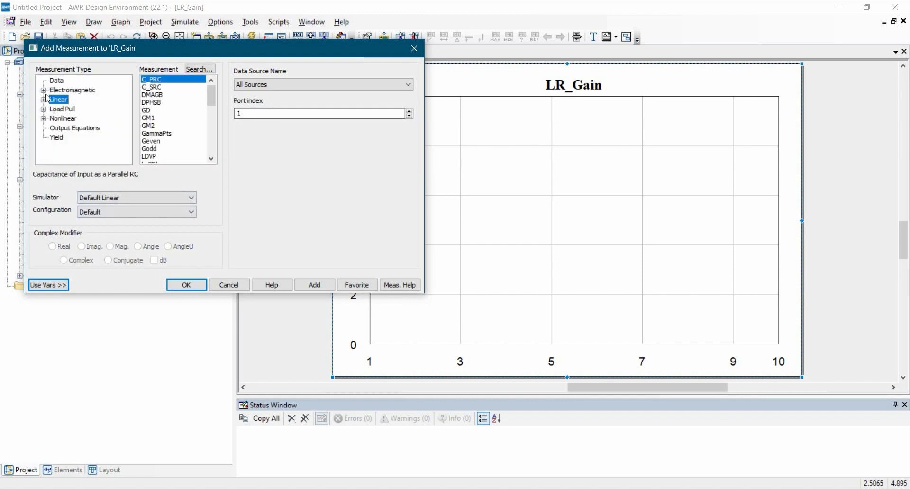
pyautogui.click(44, 119)
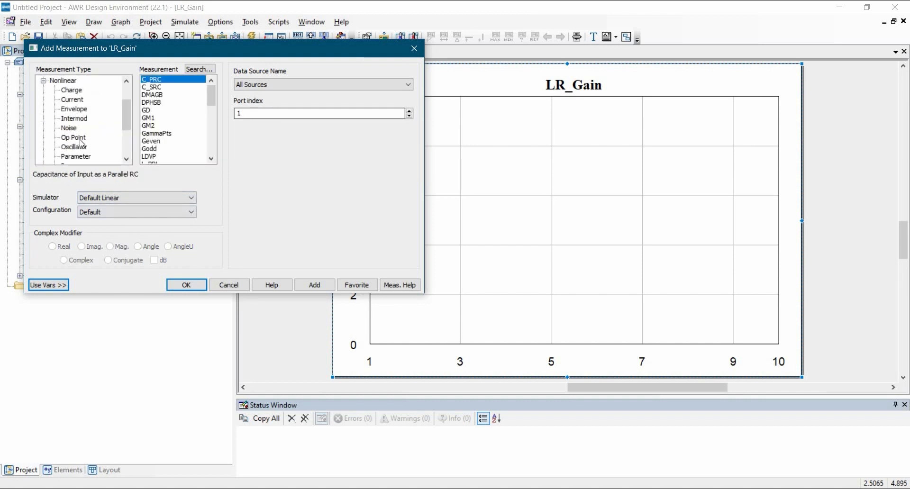
pyautogui.scroll(-2, 80, 143)
pyautogui.scroll(1, 74, 145)
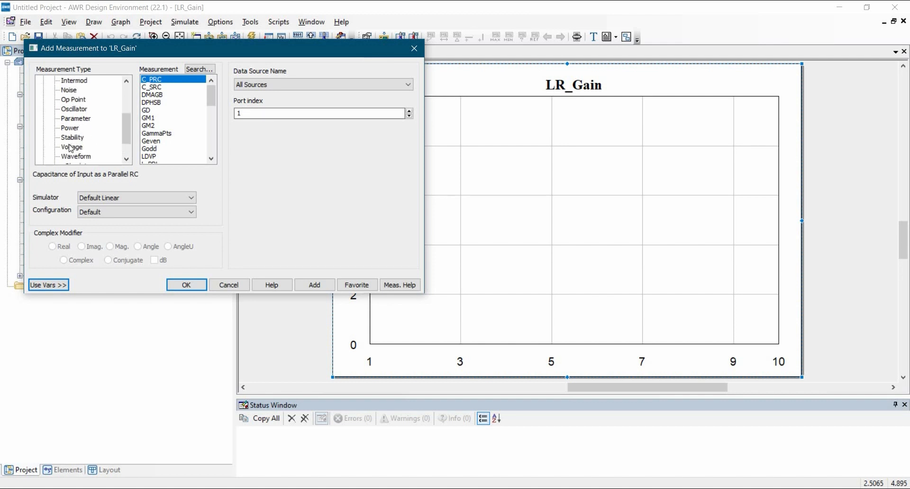
pyautogui.click(70, 148)
pyautogui.scroll(-1, 171, 131)
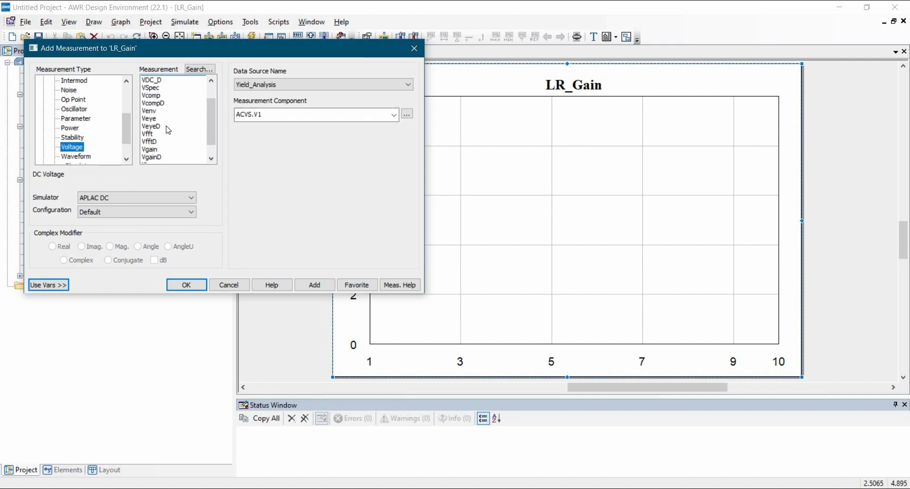
pyautogui.click(148, 134)
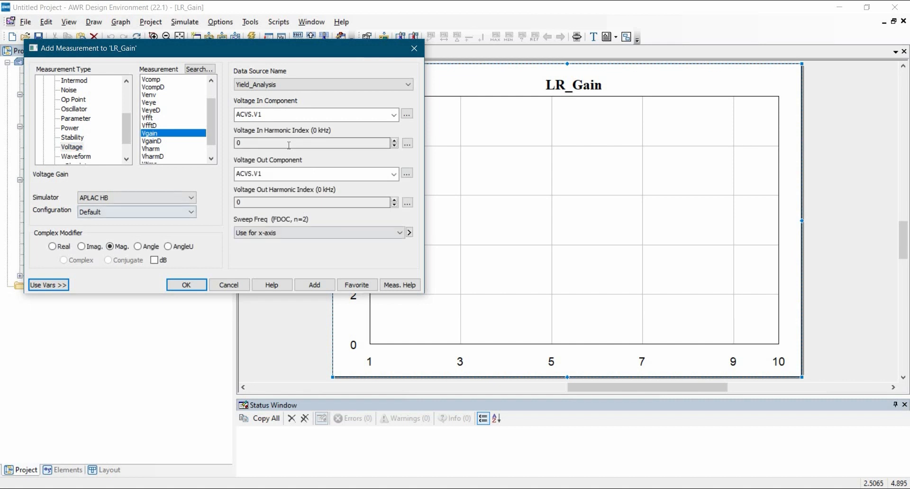
# Use Yield_Analysis as the data source and set the voltage-in component to M_PROBE.Vin with harmonic index 1
pyautogui.click(274, 85)
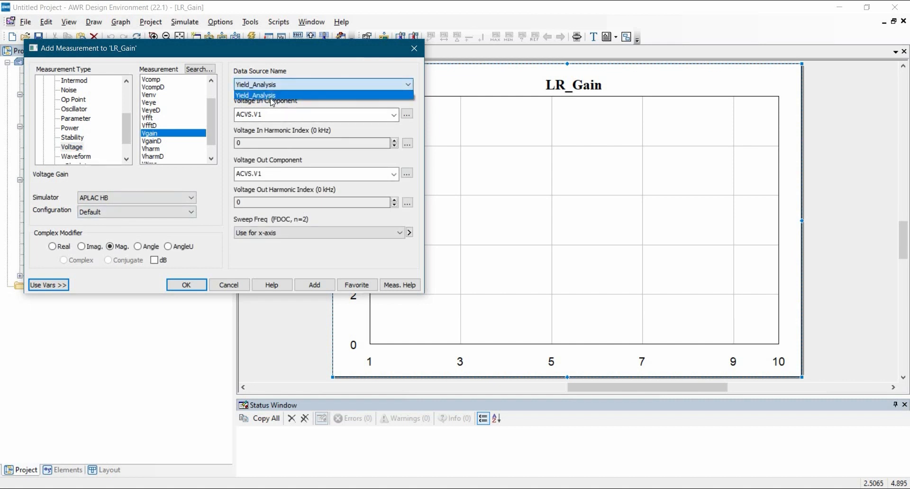
pyautogui.click(271, 96)
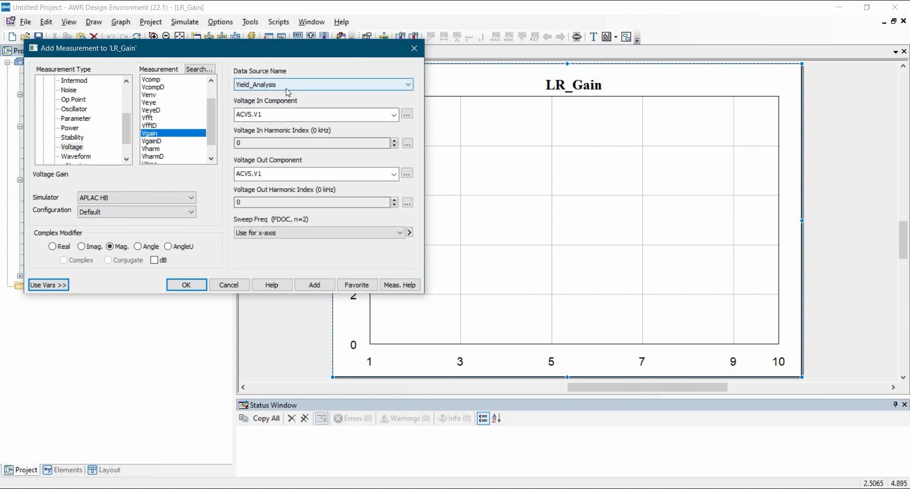
pyautogui.click(287, 85)
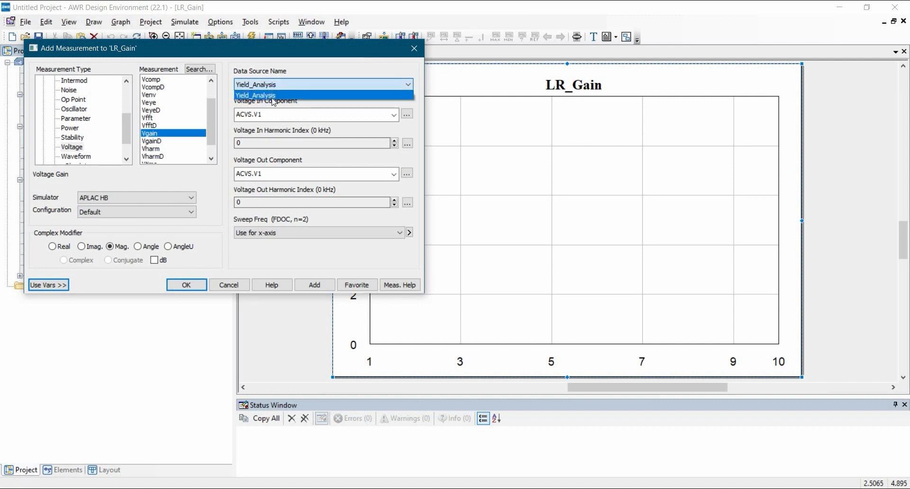
pyautogui.click(273, 97)
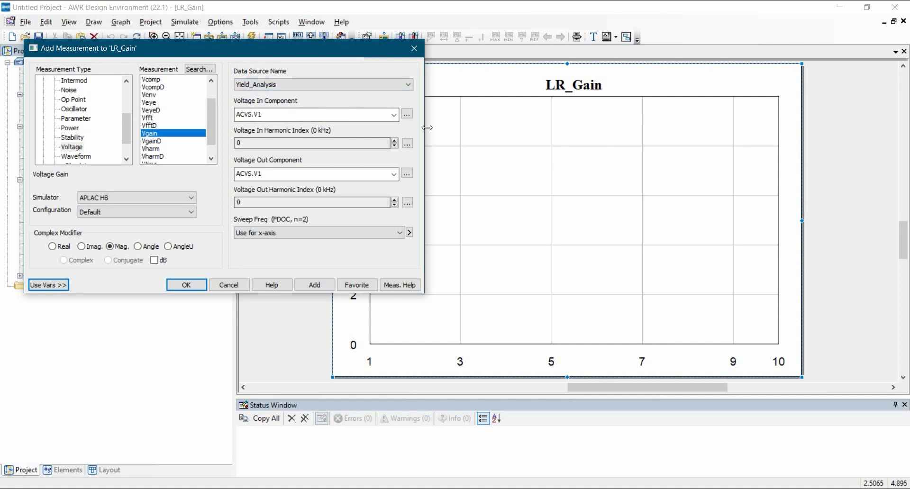
pyautogui.click(407, 115)
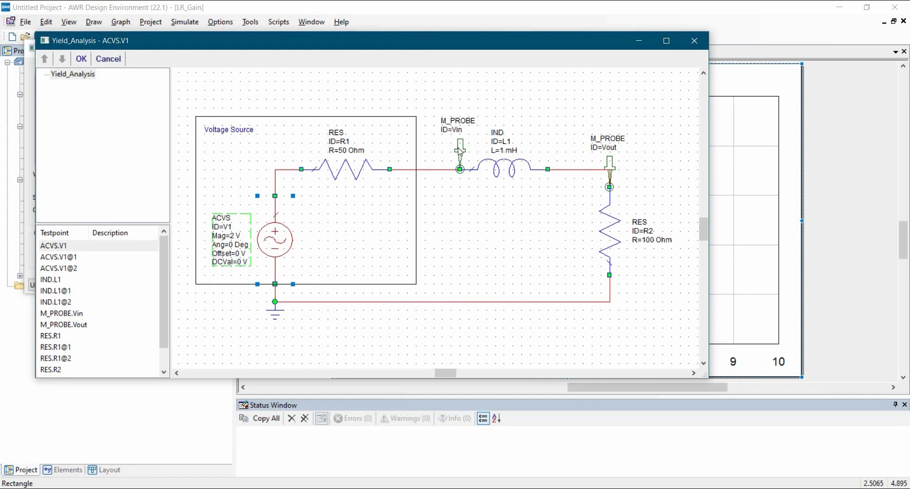
pyautogui.click(459, 151)
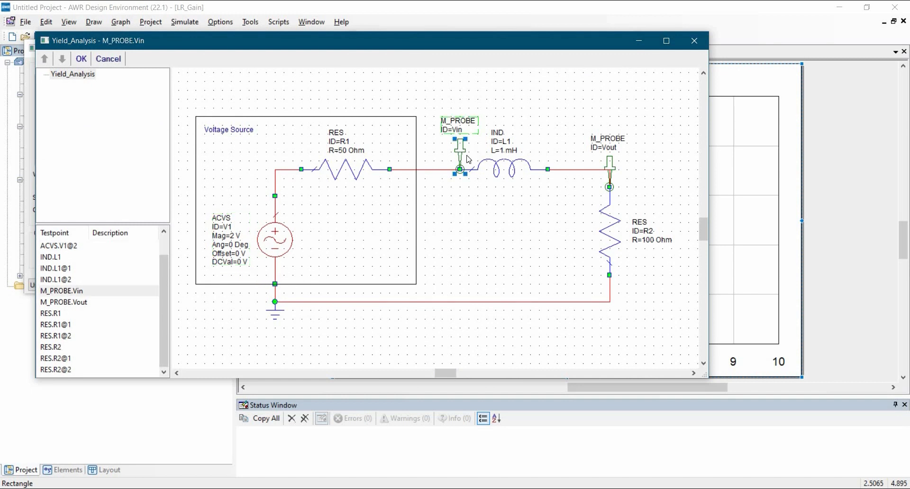
pyautogui.click(82, 59)
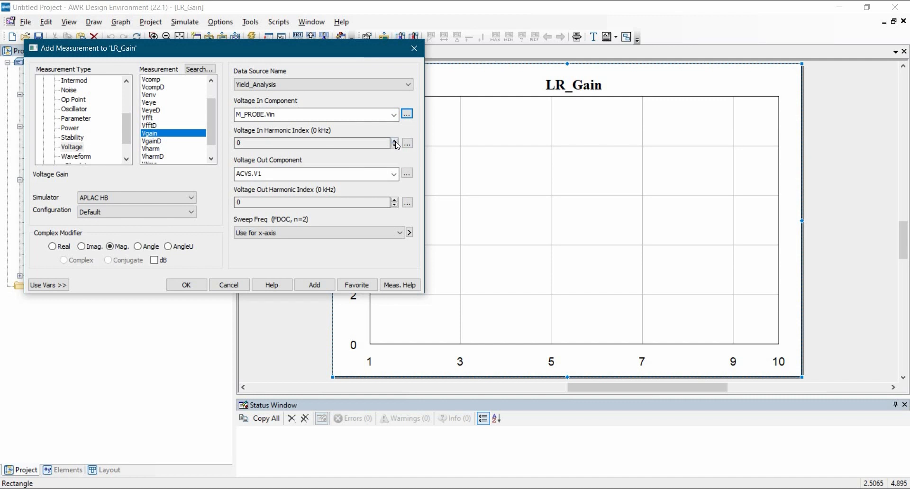
pyautogui.click(395, 141)
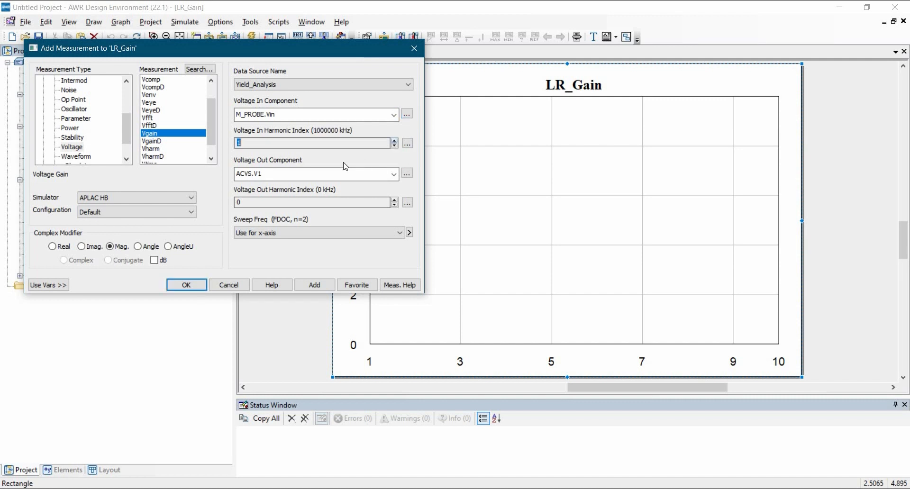
# Set the voltage-out component to M_PROBE.Vout with harmonic index 1 and add the gain measurement as magnitude in dB
pyautogui.click(407, 174)
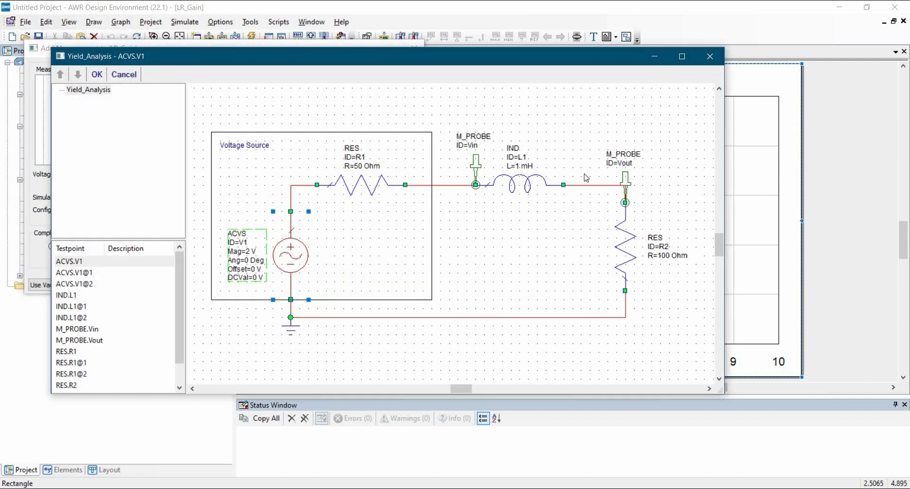
pyautogui.click(625, 179)
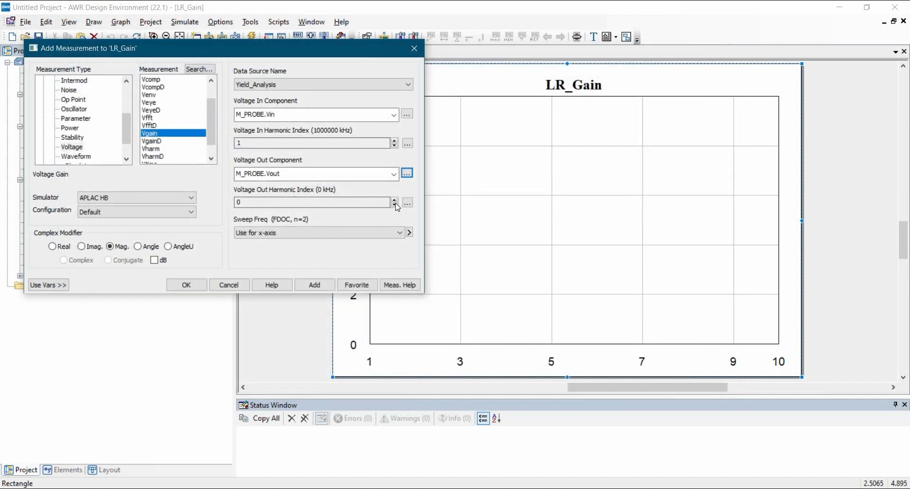
pyautogui.click(394, 200)
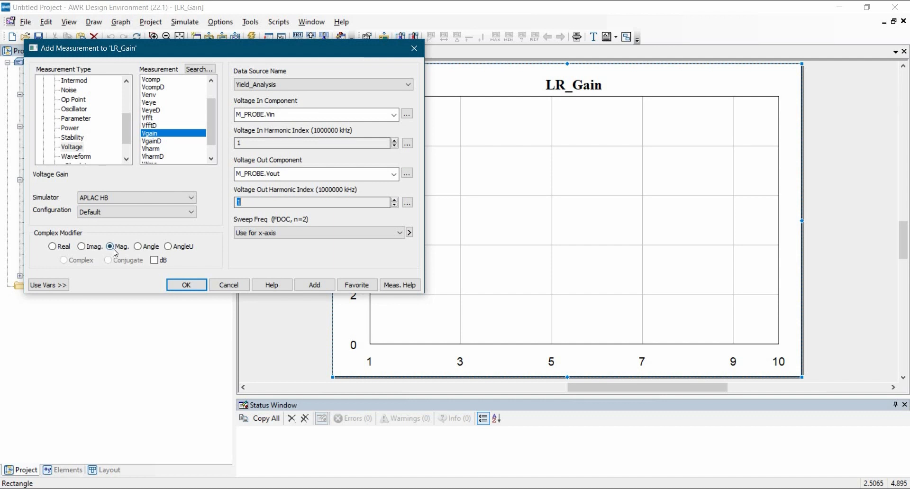
pyautogui.click(156, 261)
pyautogui.click(187, 285)
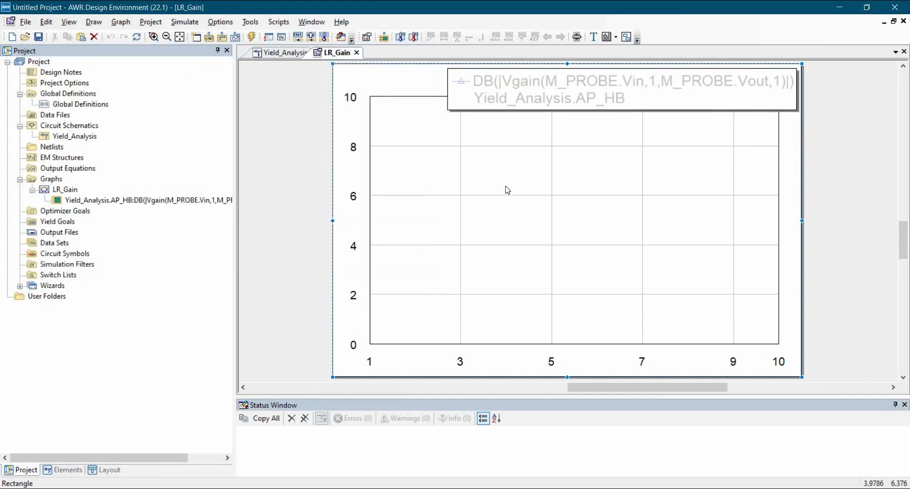
# Set the data entry units of the project frequency options to kHz
pyautogui.doubleClick(71, 83)
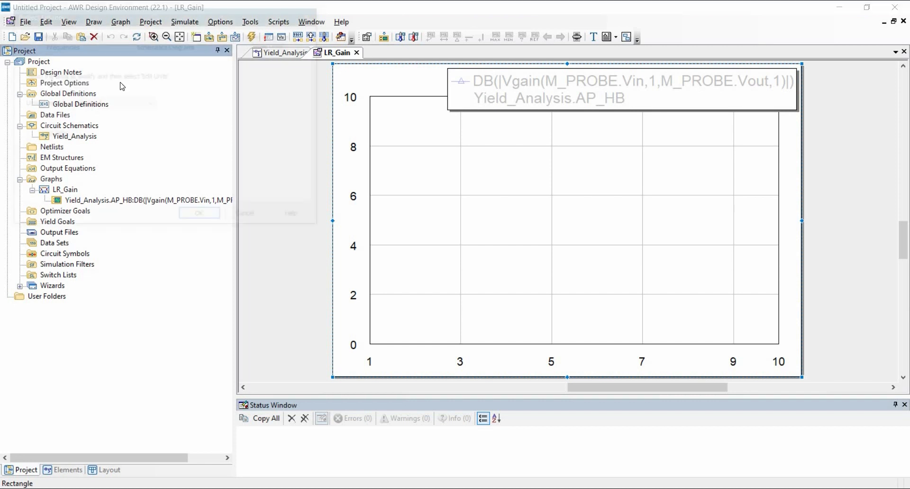
pyautogui.click(69, 49)
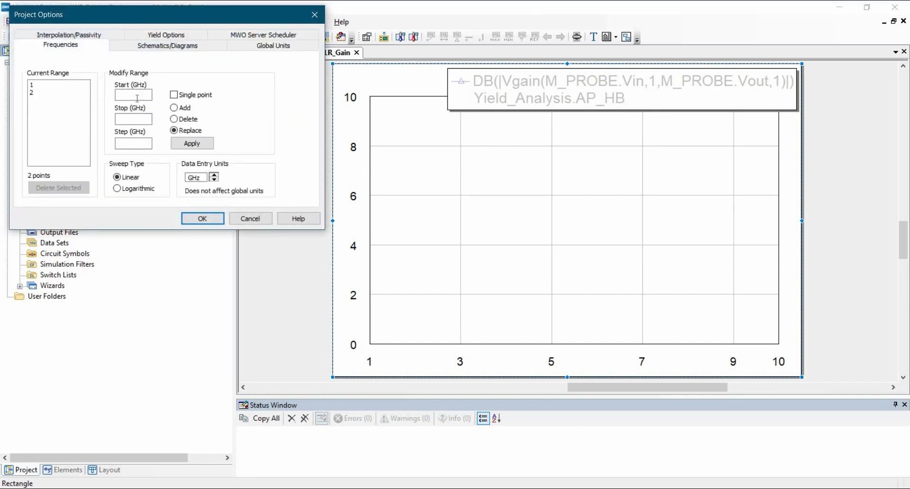
pyautogui.click(134, 93)
pyautogui.click(216, 174)
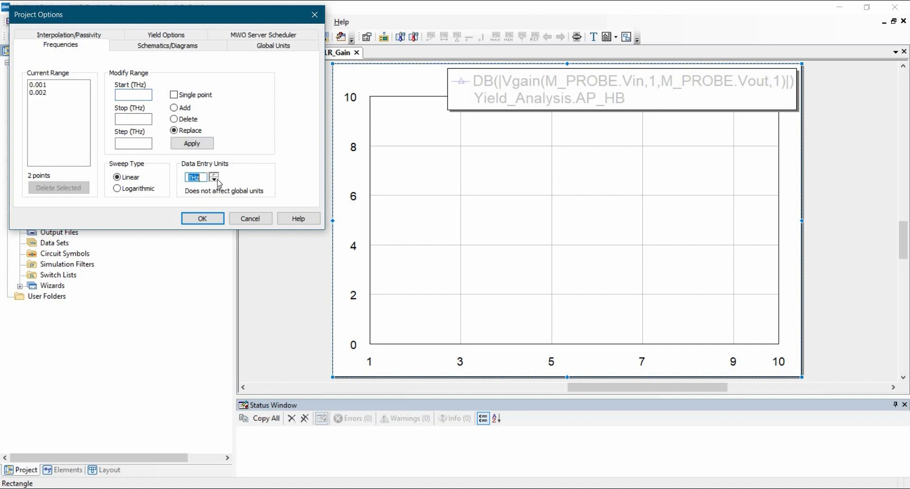
pyautogui.click(214, 179)
pyautogui.click(214, 180)
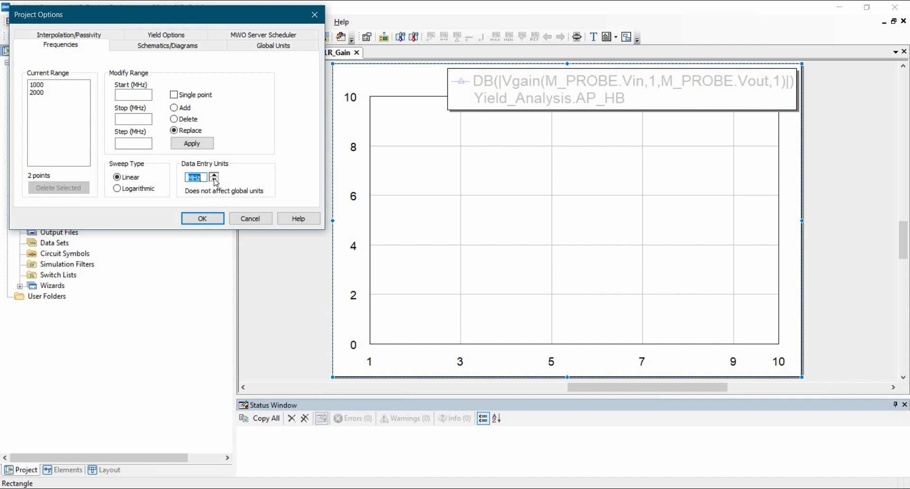
pyautogui.click(214, 180)
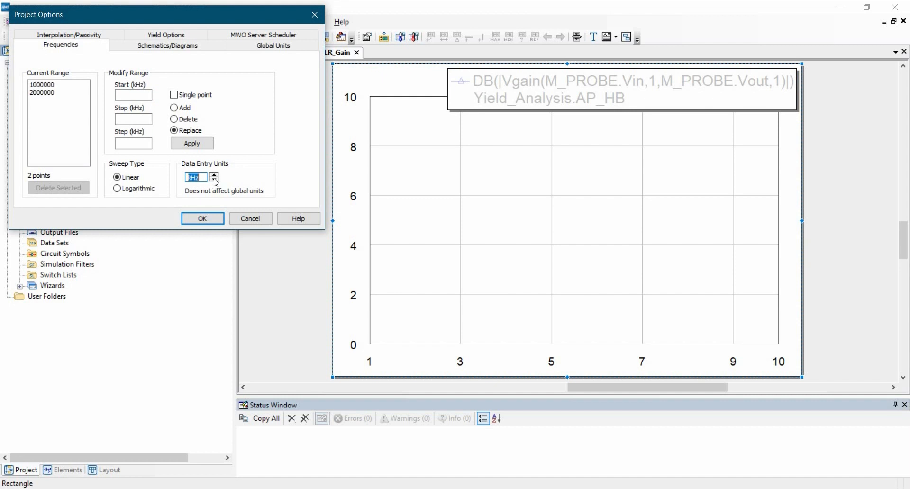
# Replace the project frequency range with a logarithmic sweep from 1 to 100 kHz at 20 points per decade
pyautogui.click(132, 94)
pyautogui.write('1')
pyautogui.click(134, 119)
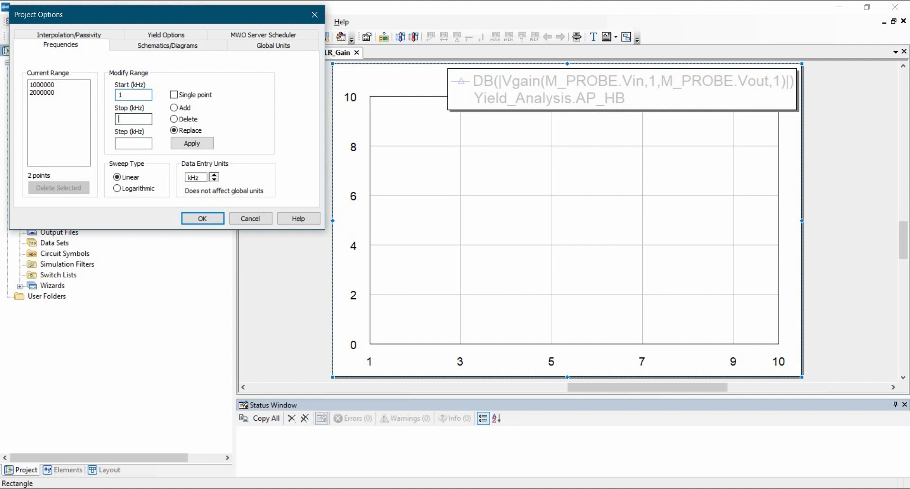
pyautogui.write('100')
pyautogui.click(127, 189)
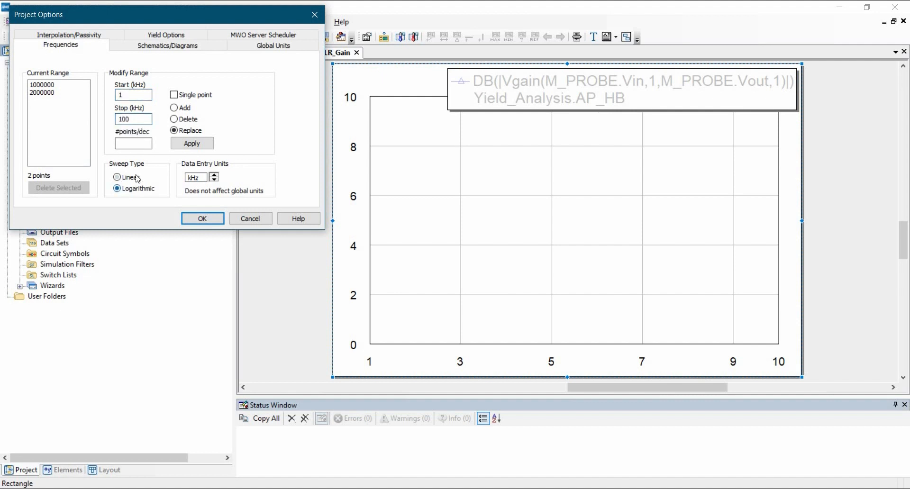
pyautogui.click(128, 145)
pyautogui.write('20')
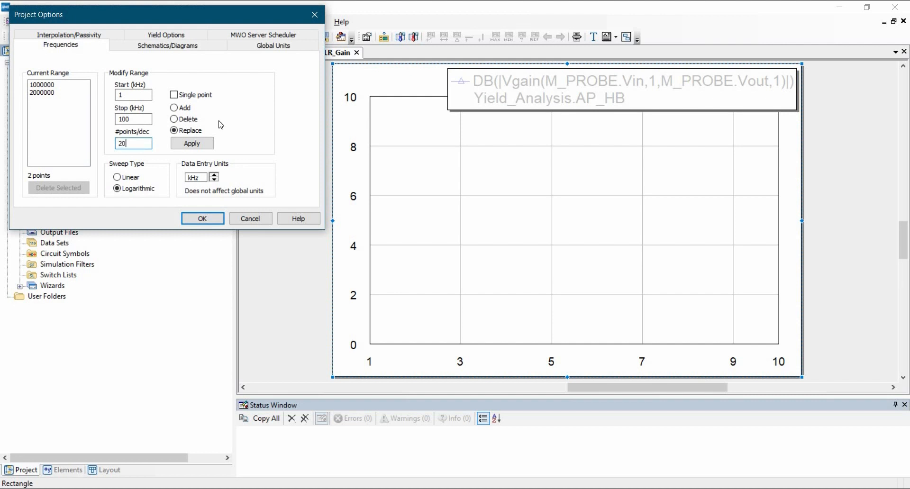
pyautogui.click(192, 143)
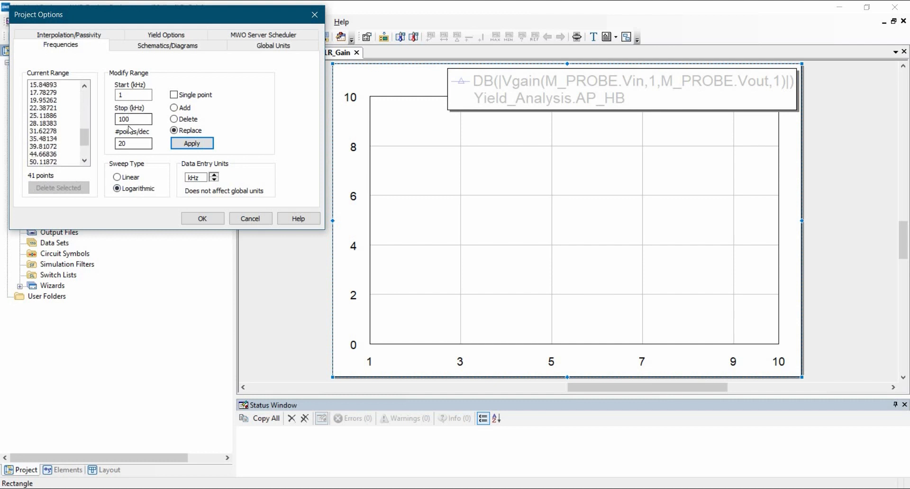
pyautogui.click(203, 218)
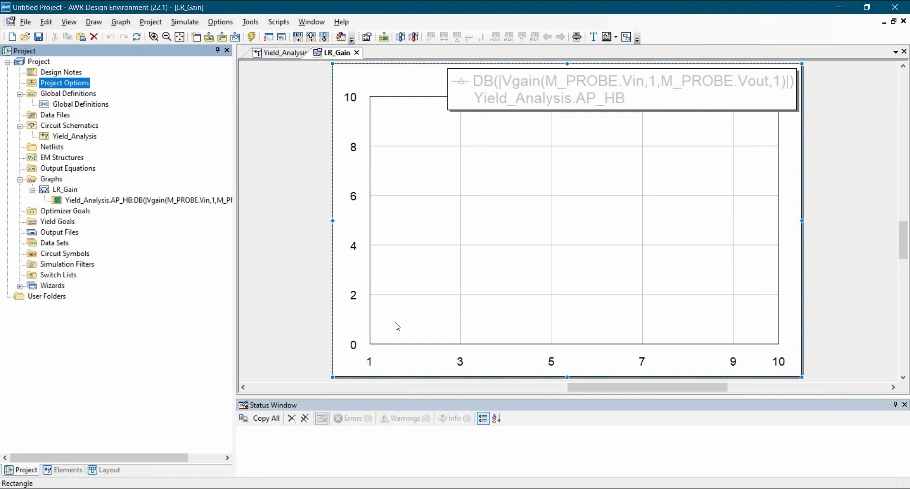
# Set the x-axis of the LR_Gain graph to a log scale
pyautogui.rightClick(453, 202)
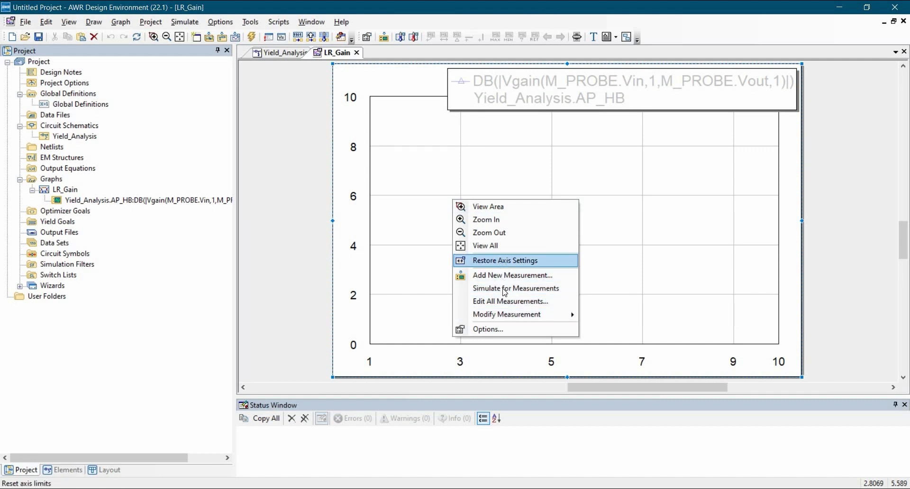
pyautogui.click(506, 327)
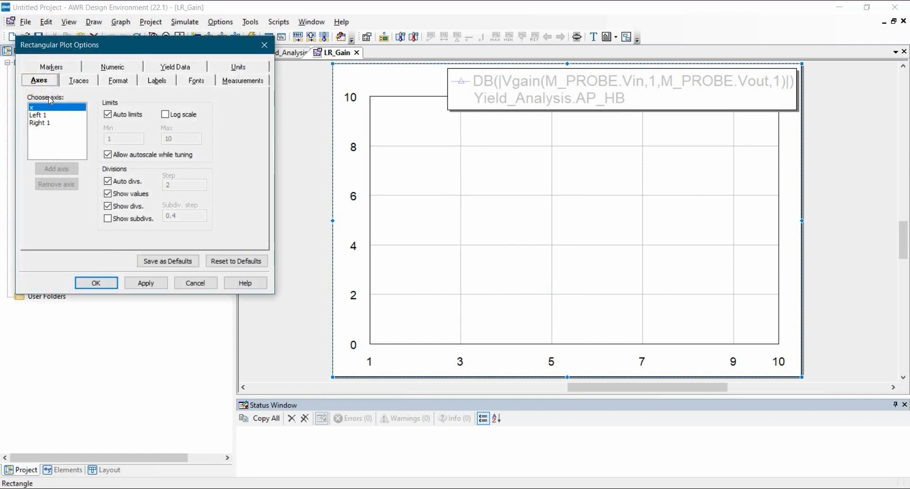
pyautogui.click(165, 115)
pyautogui.click(154, 283)
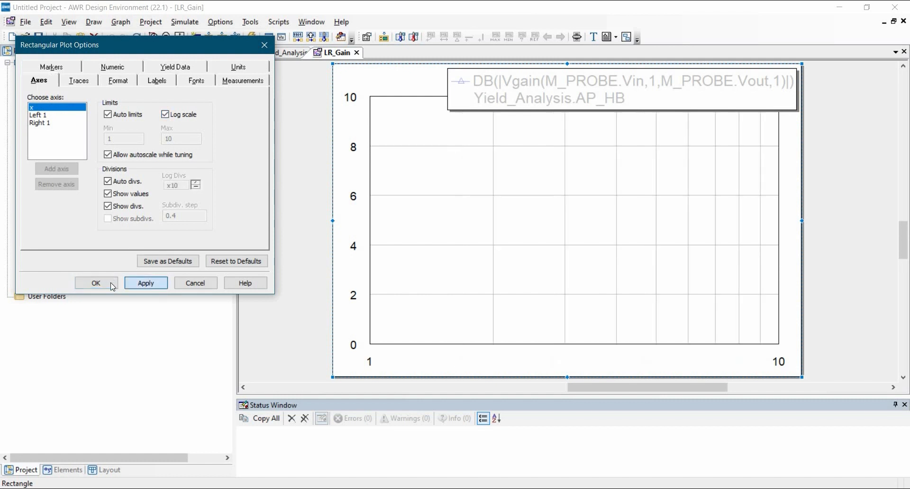
pyautogui.click(95, 283)
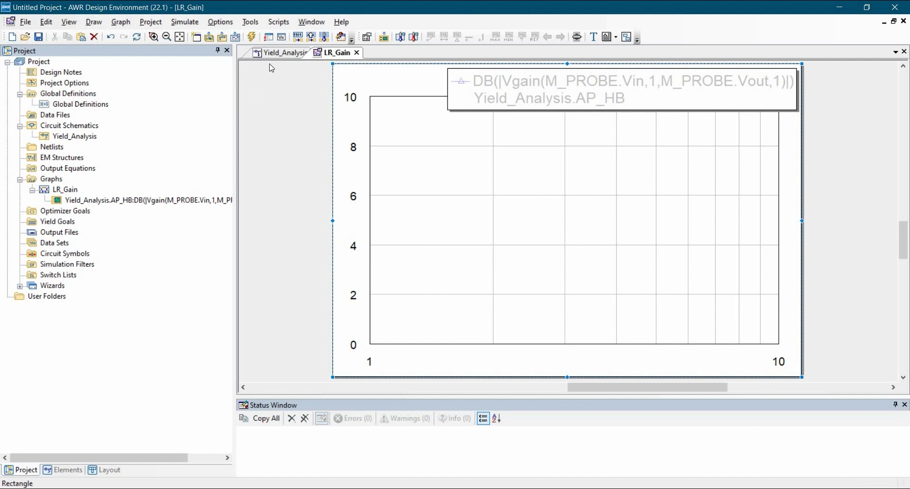
# Run the simulation and shrink the LR_Gain legend, placing it at the graph's upper-right corner clear of the trace
pyautogui.click(251, 38)
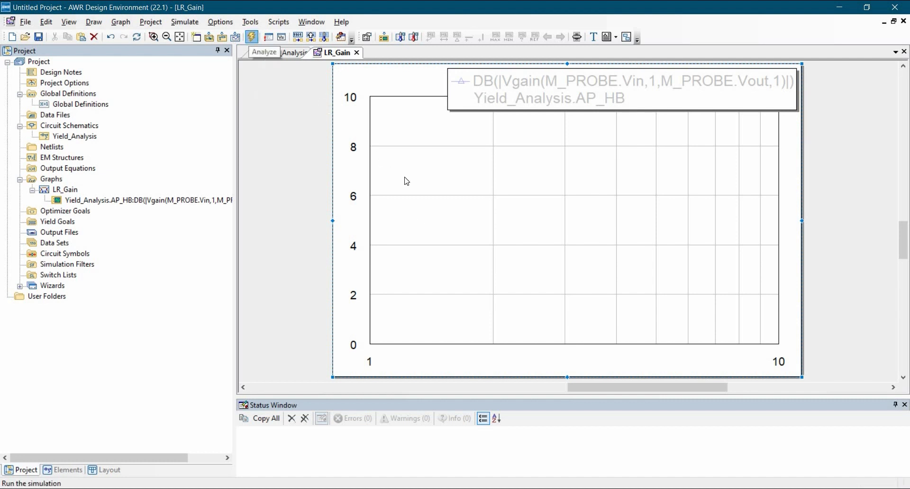
pyautogui.moveTo(612, 95); pyautogui.dragTo(530, 190)
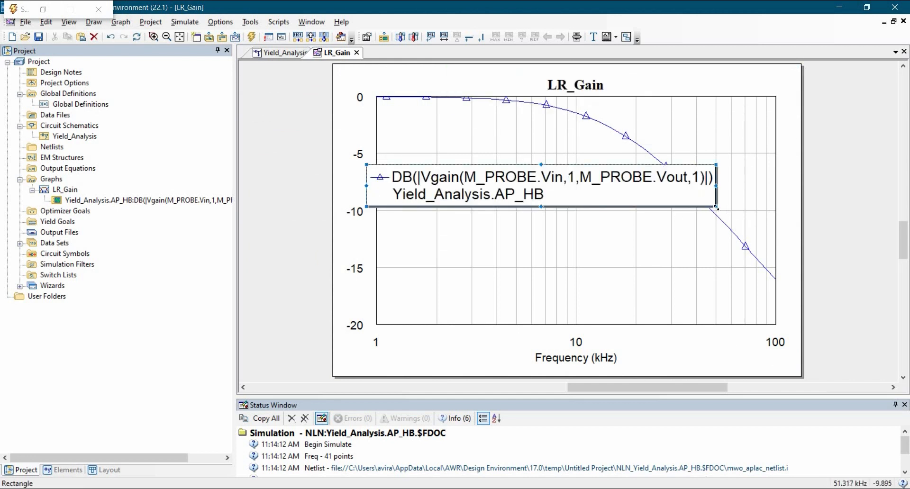
pyautogui.moveTo(716, 207); pyautogui.dragTo(603, 195)
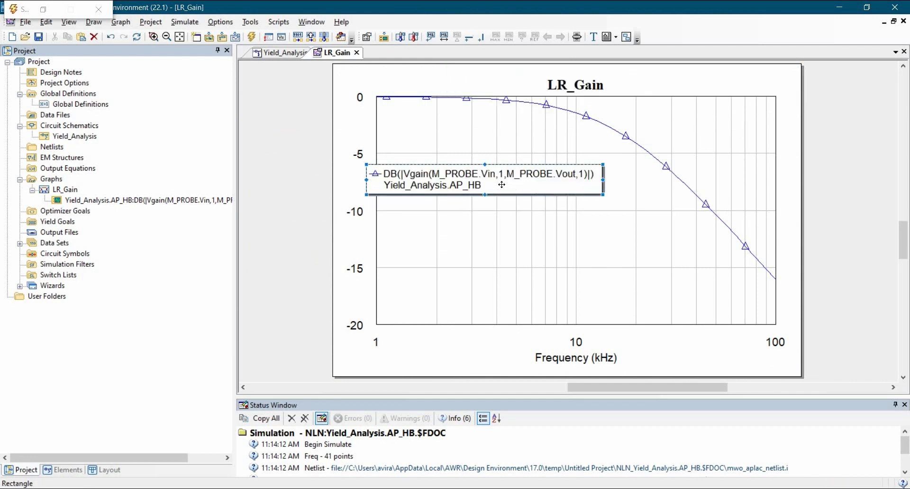
pyautogui.moveTo(525, 181); pyautogui.dragTo(733, 117)
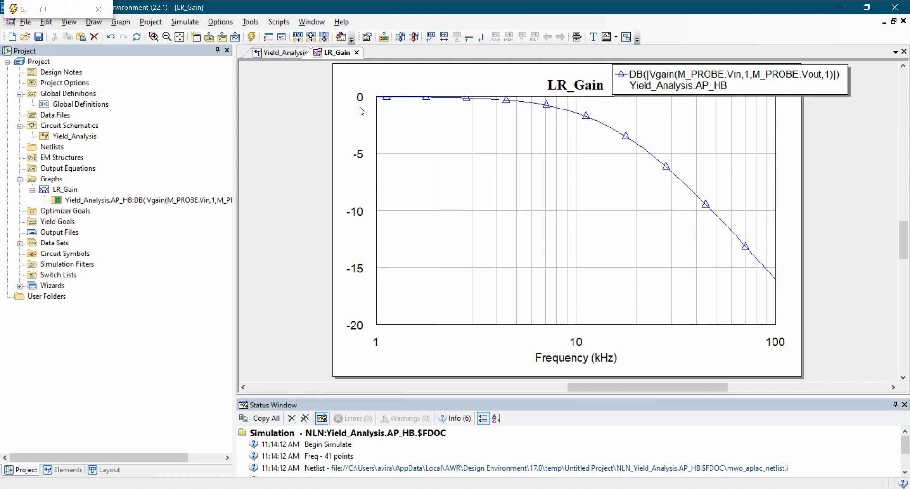
# Add a marker to the gain trace at about 11.7 kHz and place its label below the curve
pyautogui.rightClick(604, 177)
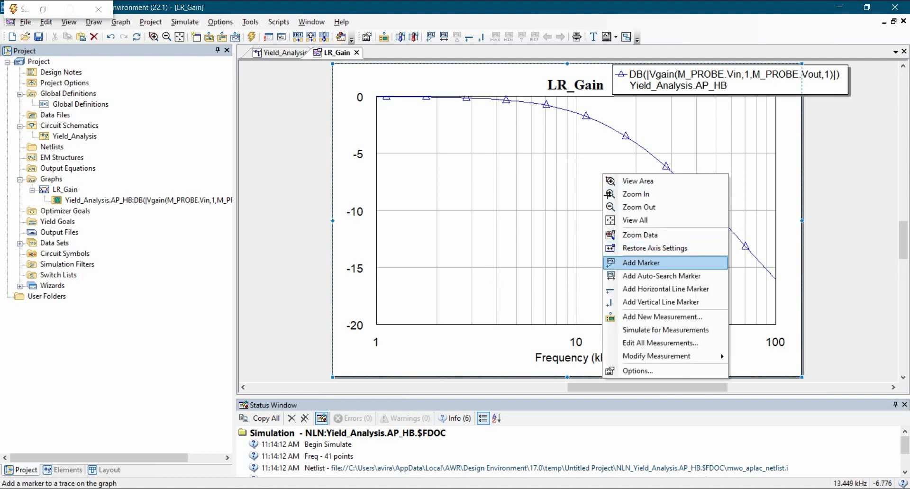
pyautogui.click(624, 264)
pyautogui.click(588, 118)
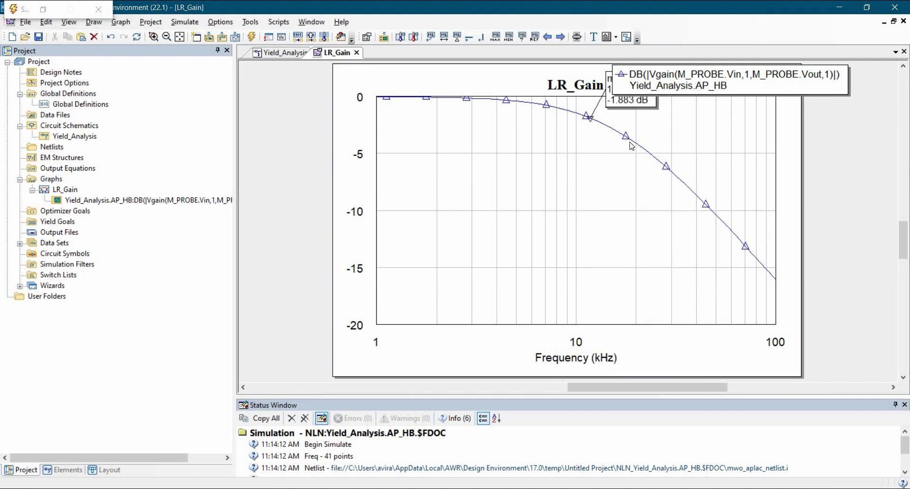
pyautogui.moveTo(626, 102)
pyautogui.mouseDown()
pyautogui.moveTo(578, 117)
pyautogui.moveTo(546, 157)
pyautogui.mouseUp()
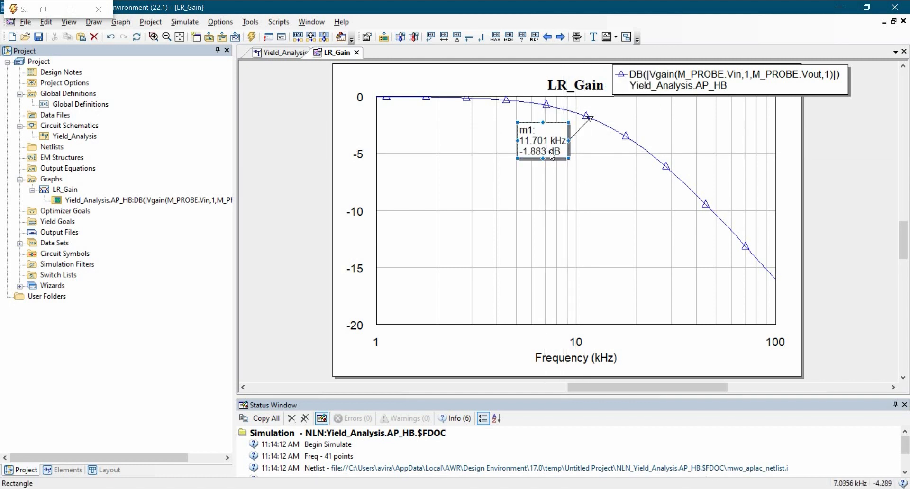
# Move the marker to the -3 dB point with an absolute marker search for the y value -3
pyautogui.rightClick(545, 145)
pyautogui.press('Return')
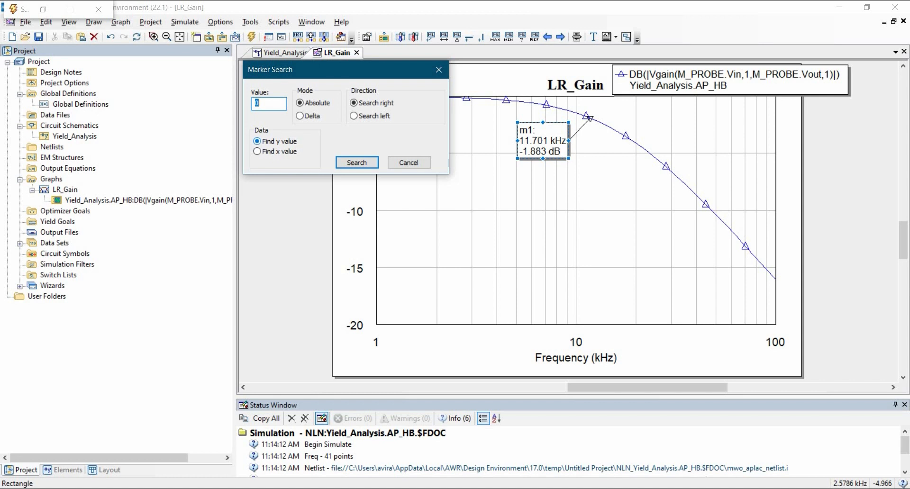
pyautogui.write('-3')
pyautogui.click(348, 163)
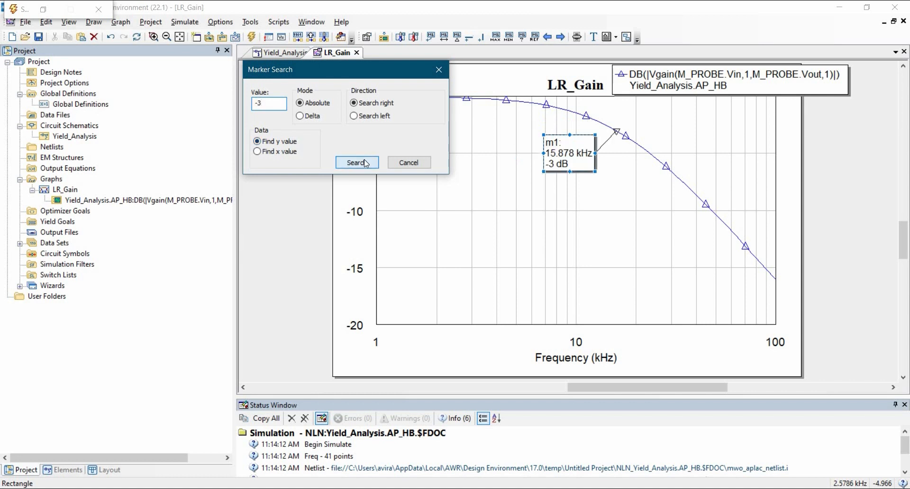
pyautogui.click(409, 163)
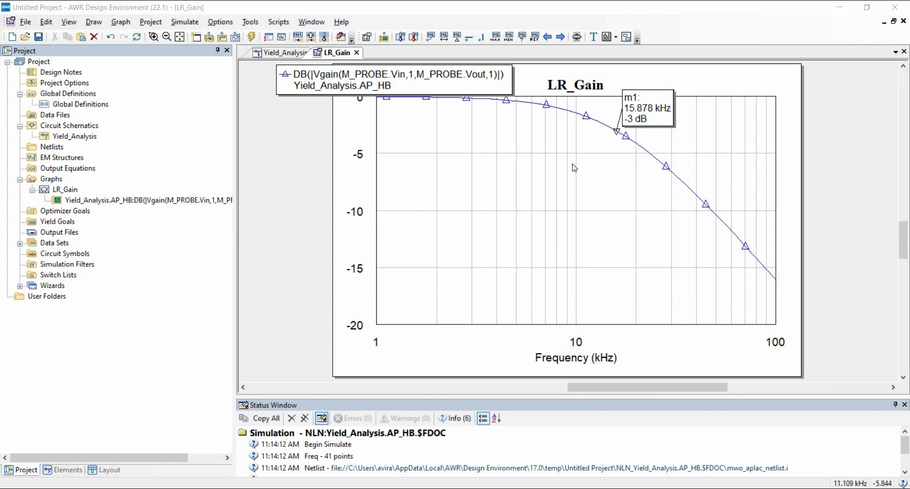
# Show the yield parameters of inductor L1 in the Yield_Analysis schematic and set its inductance tolerance to 10
pyautogui.click(269, 53)
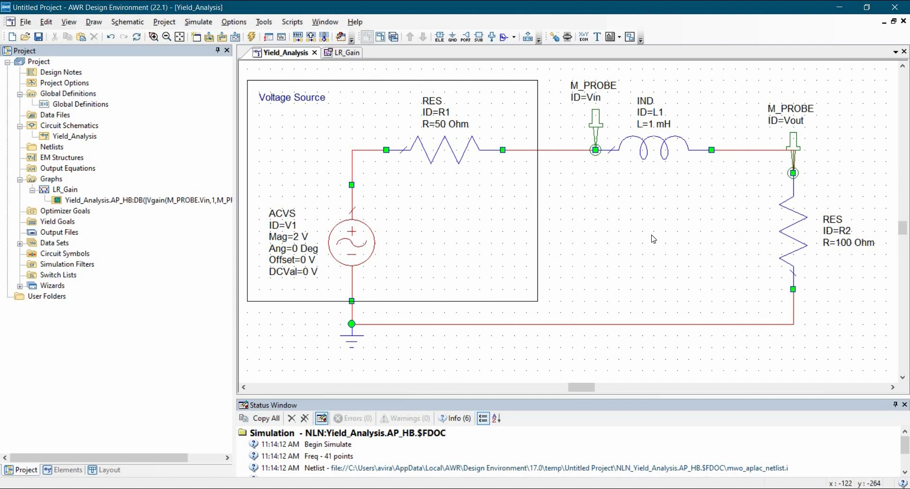
pyautogui.click(626, 160)
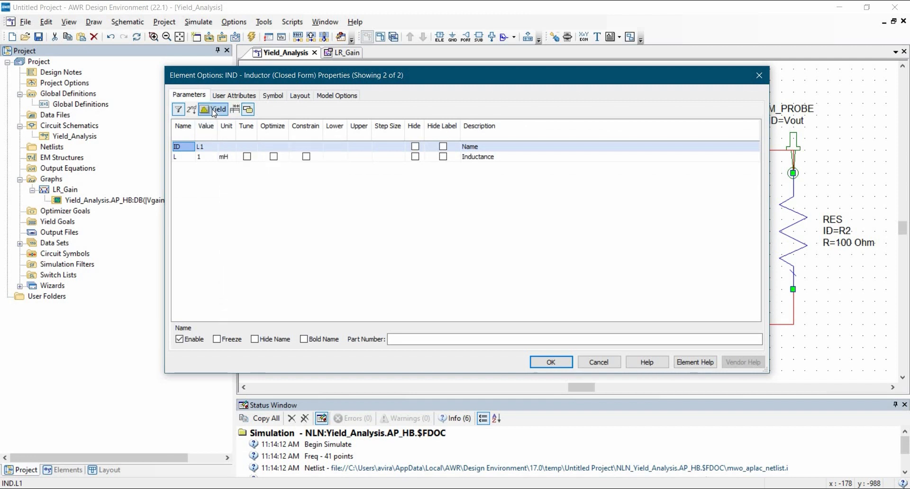
pyautogui.click(212, 109)
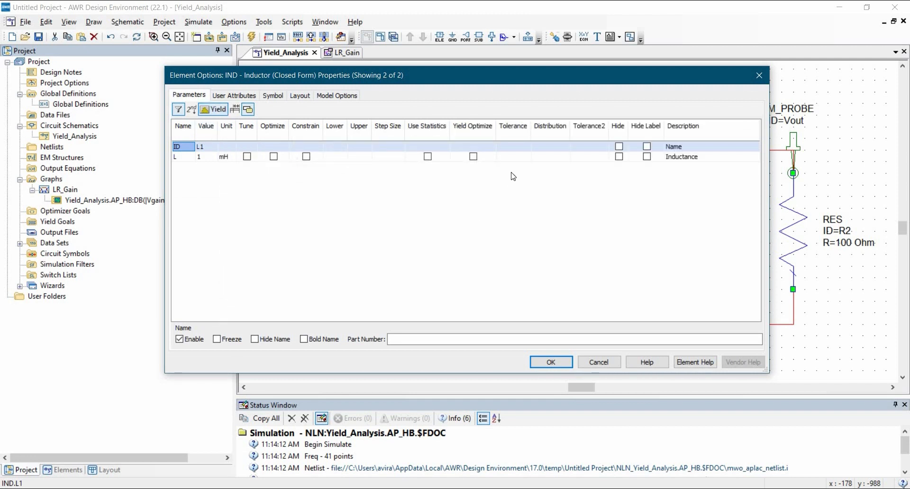
pyautogui.click(512, 158)
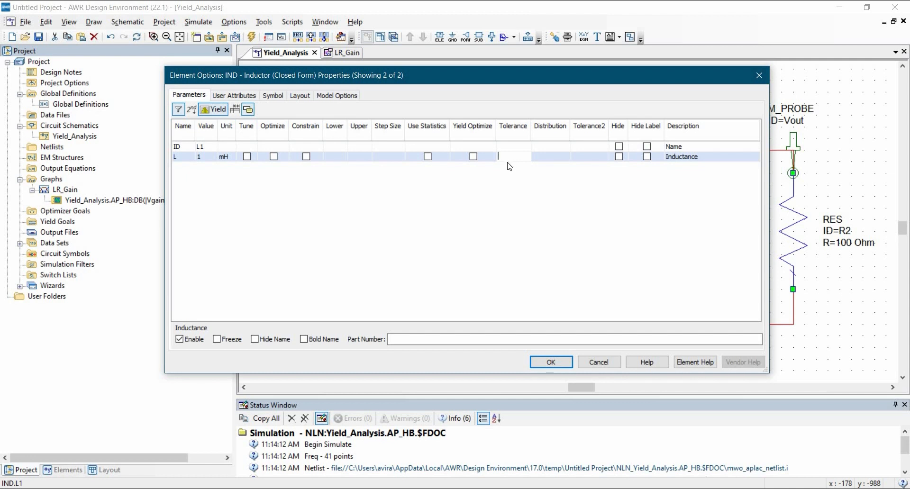
pyautogui.write('10')
pyautogui.press('Return')
pyautogui.click(571, 363)
pyautogui.doubleClick(792, 232)
pyautogui.click(509, 155)
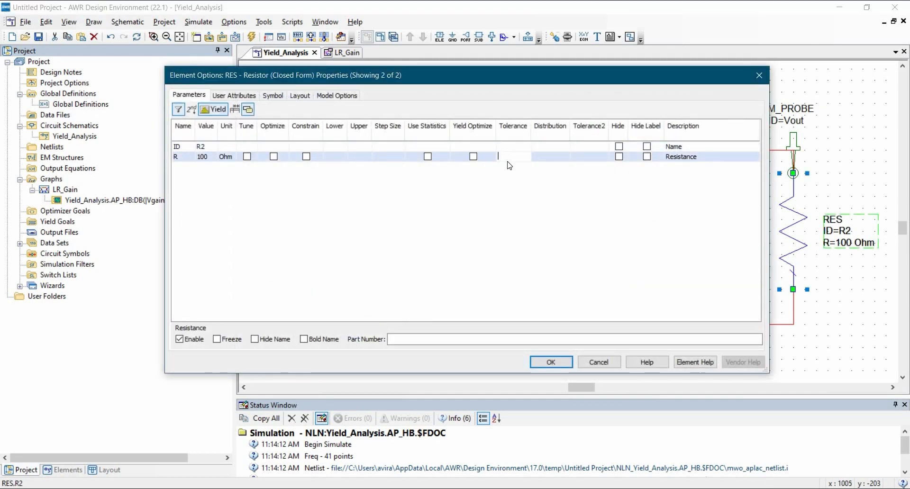
pyautogui.click(598, 361)
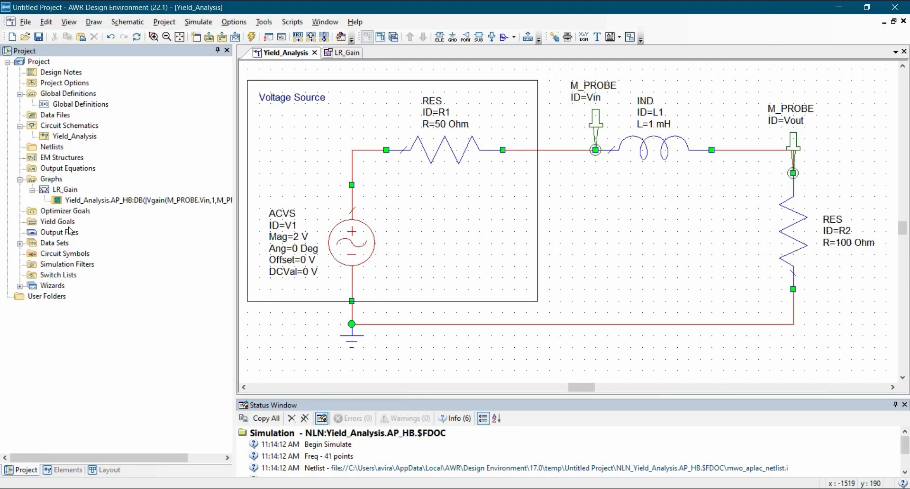
# Start a new yield goal and define its measurement as Vgain in dB from M_PROBE.Vin to M_PROBE.Vout
pyautogui.click(54, 226)
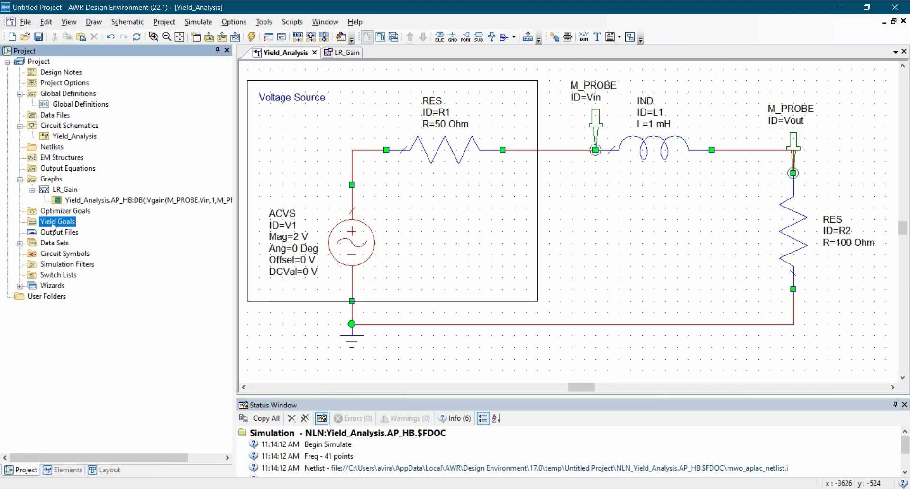
pyautogui.rightClick(54, 227)
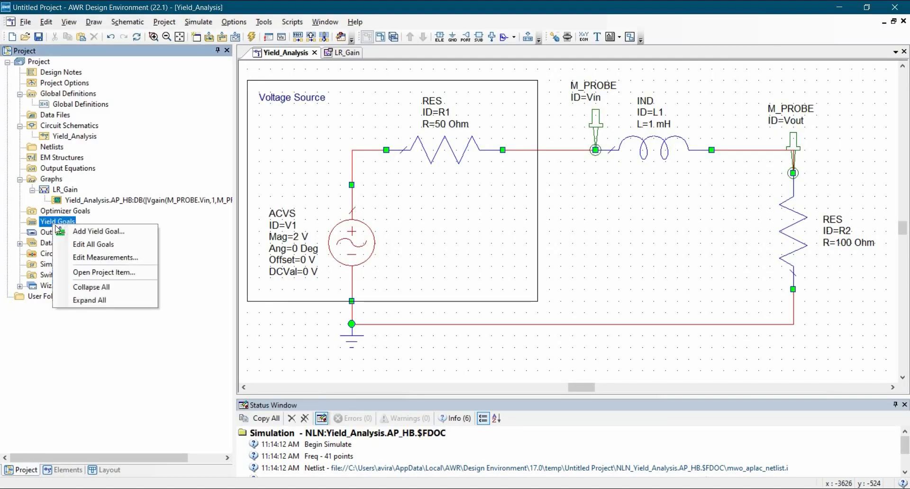
pyautogui.click(88, 232)
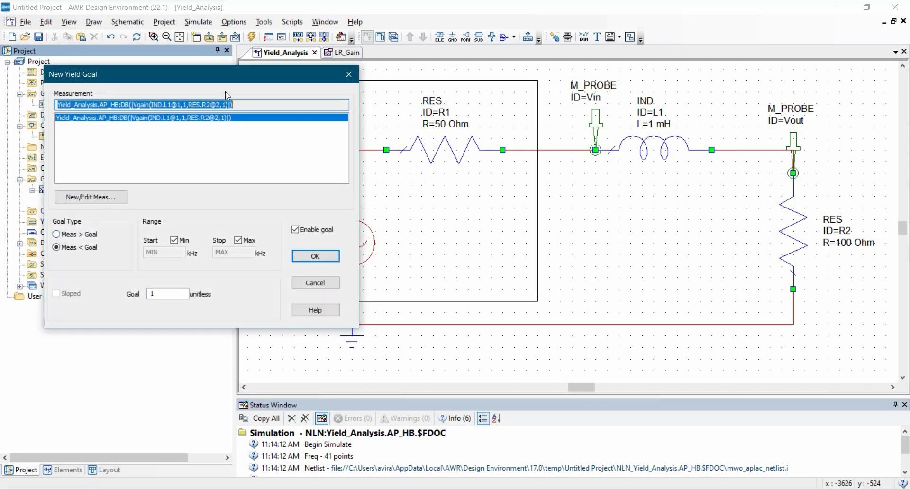
pyautogui.click(71, 197)
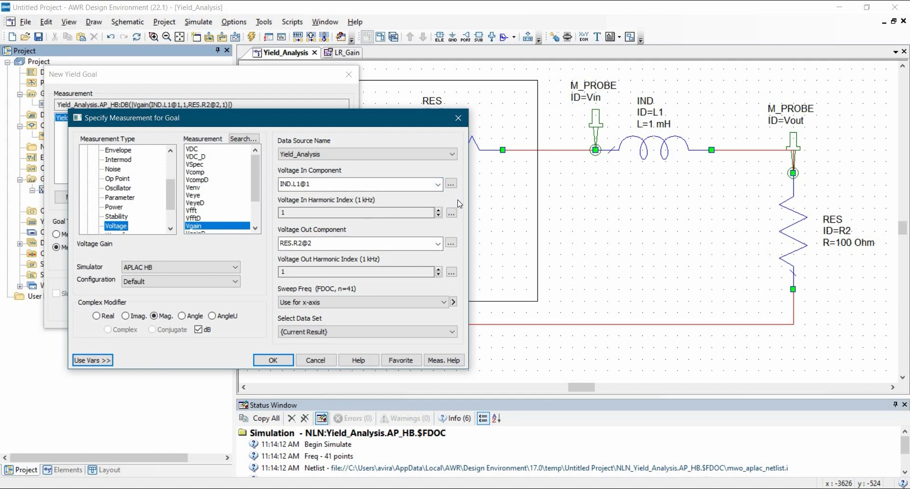
pyautogui.click(450, 184)
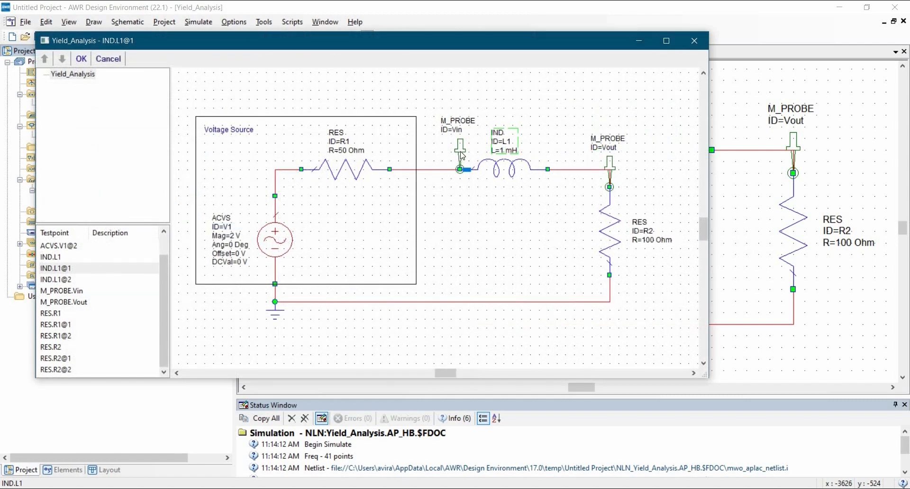
pyautogui.click(81, 58)
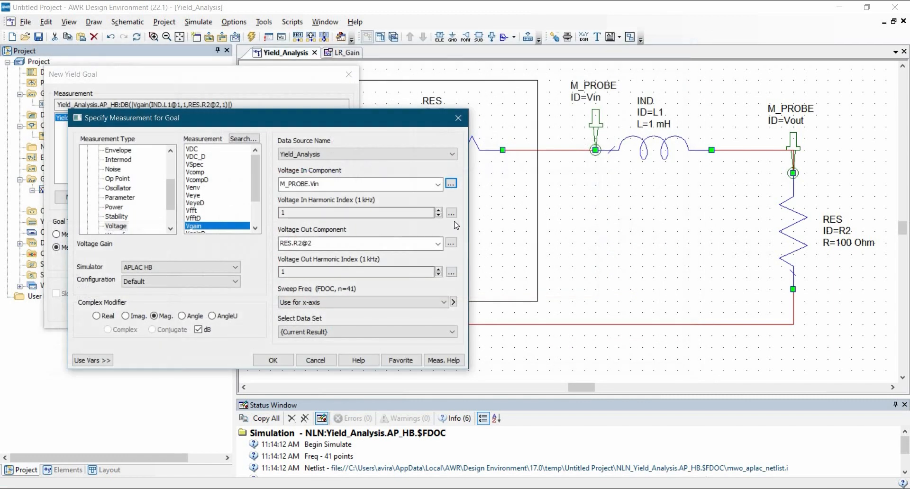
pyautogui.click(450, 243)
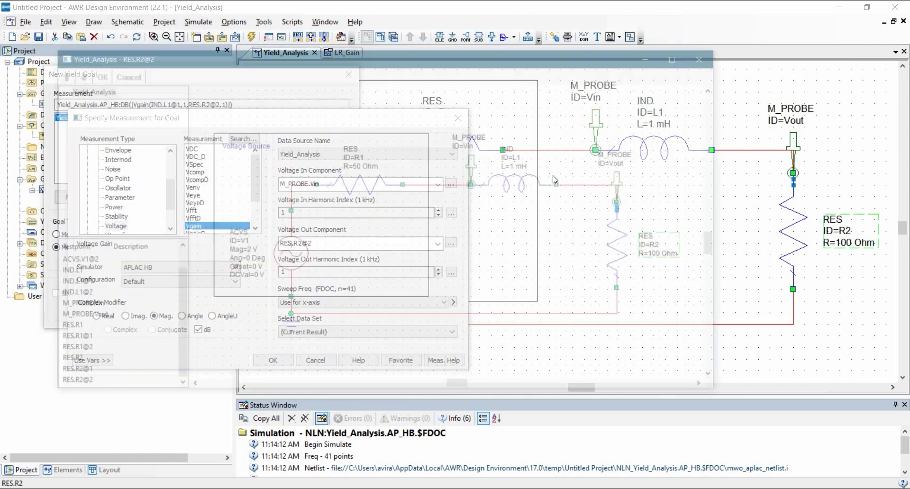
pyautogui.click(623, 180)
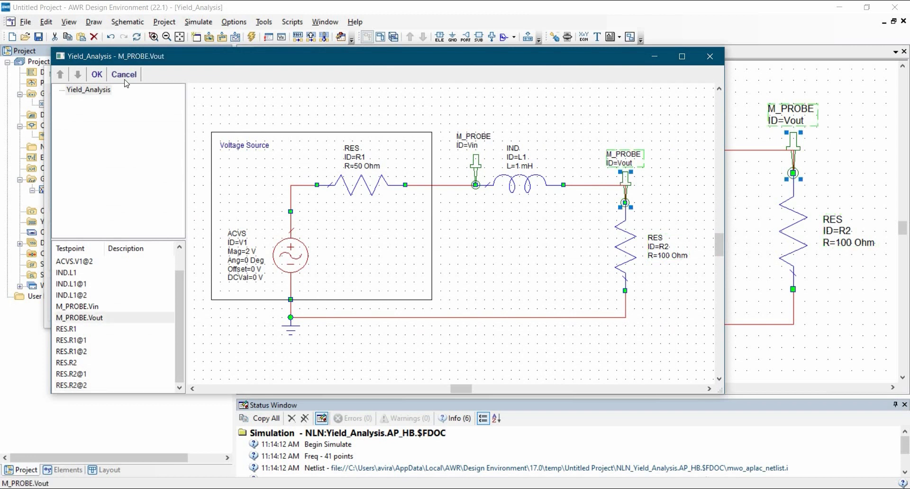
pyautogui.click(97, 75)
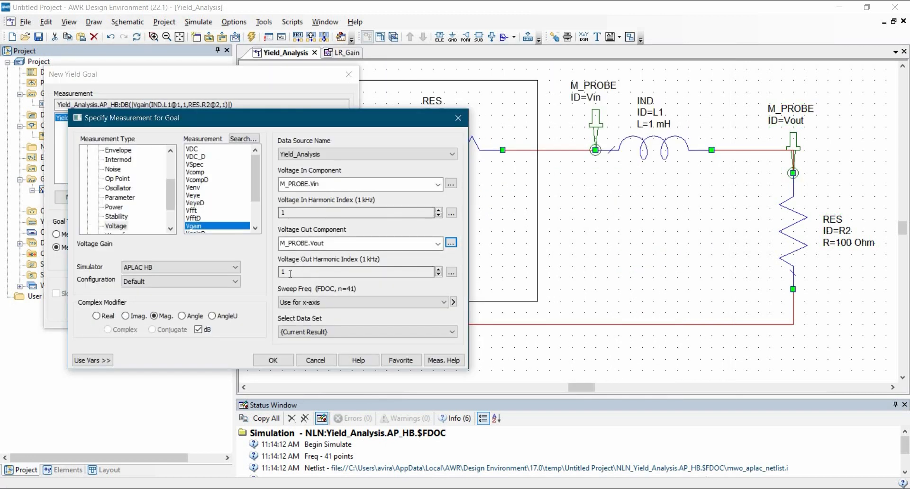
pyautogui.press('Return')
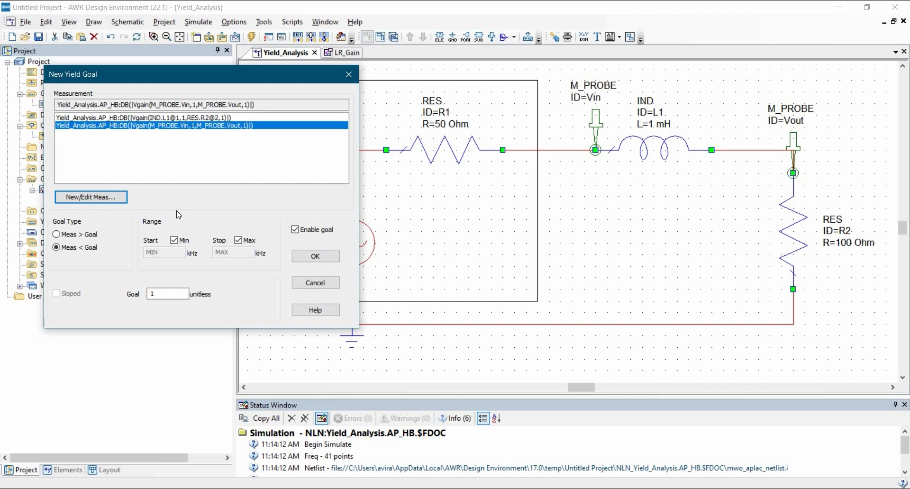
# Complete the yield goal as Meas > Goal with a goal of -3 over the range from Min to 15 kHz
pyautogui.click(68, 235)
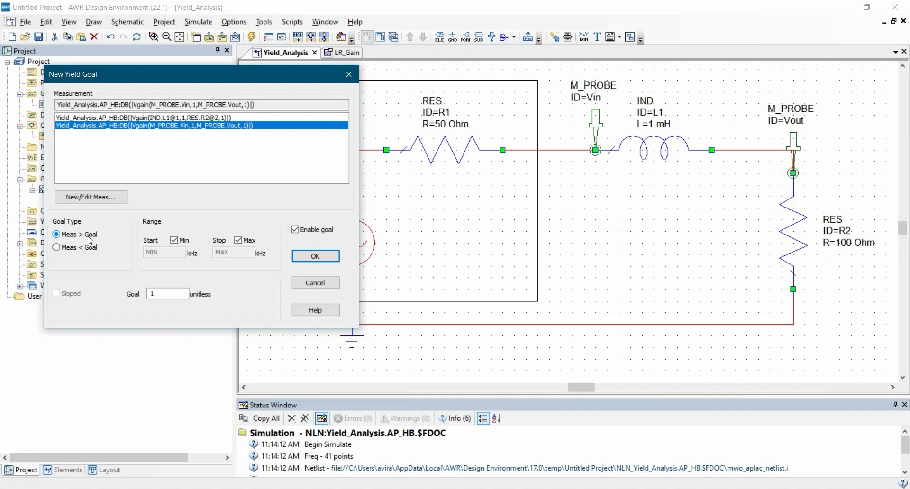
pyautogui.doubleClick(171, 294)
pyautogui.write('-3')
pyautogui.click(238, 241)
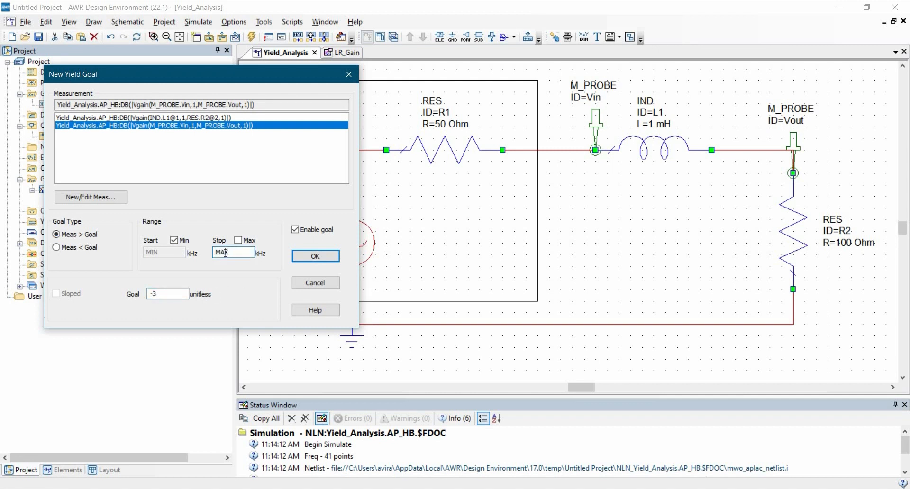
pyautogui.doubleClick(226, 253)
pyautogui.write('15')
pyautogui.click(157, 293)
pyautogui.doubleClick(157, 294)
pyautogui.click(315, 256)
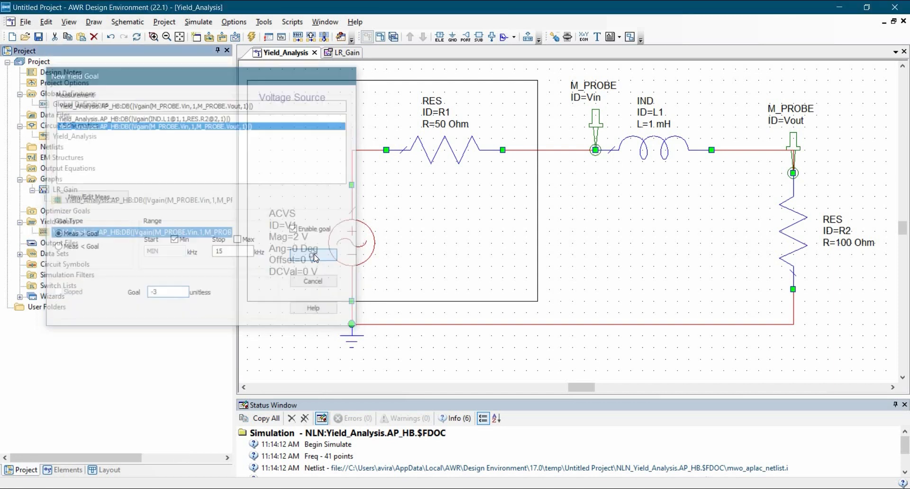
# With the LR_Gain graph shown, duplicate the yield goal as Meas < Goal at -3, ranging from 17 kHz to Max
pyautogui.click(345, 55)
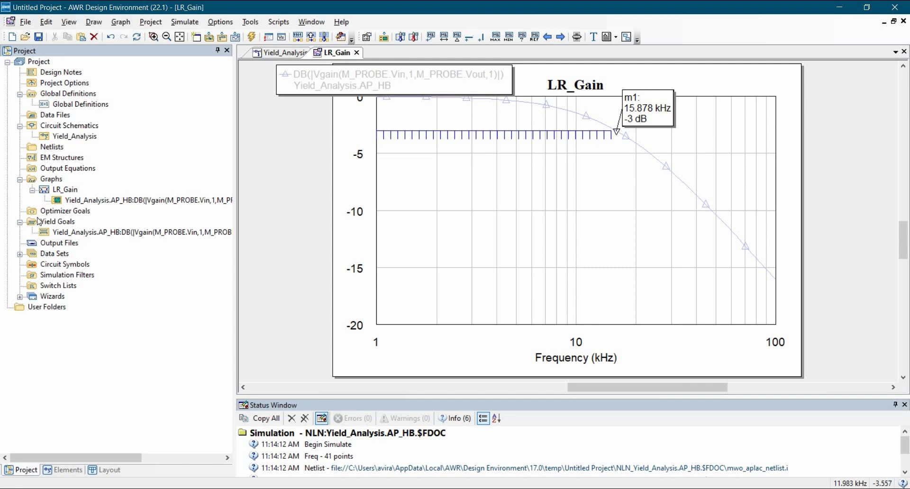
pyautogui.click(62, 230)
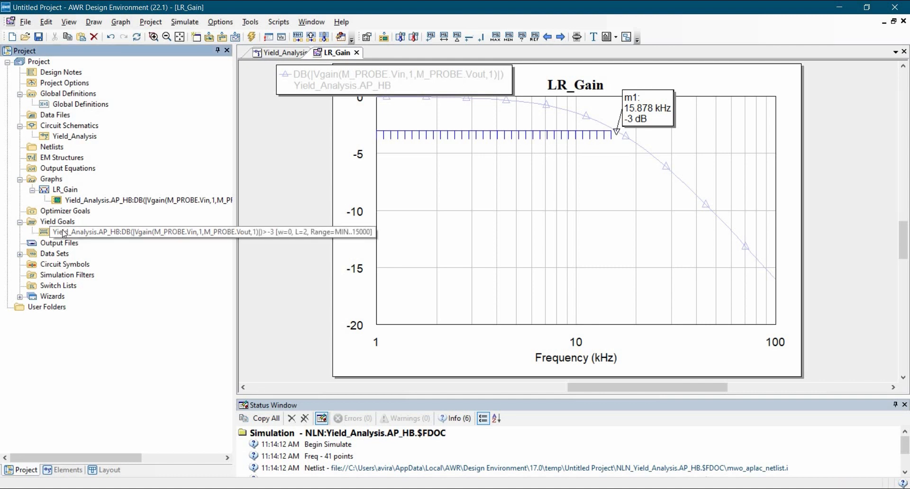
pyautogui.rightClick(64, 231)
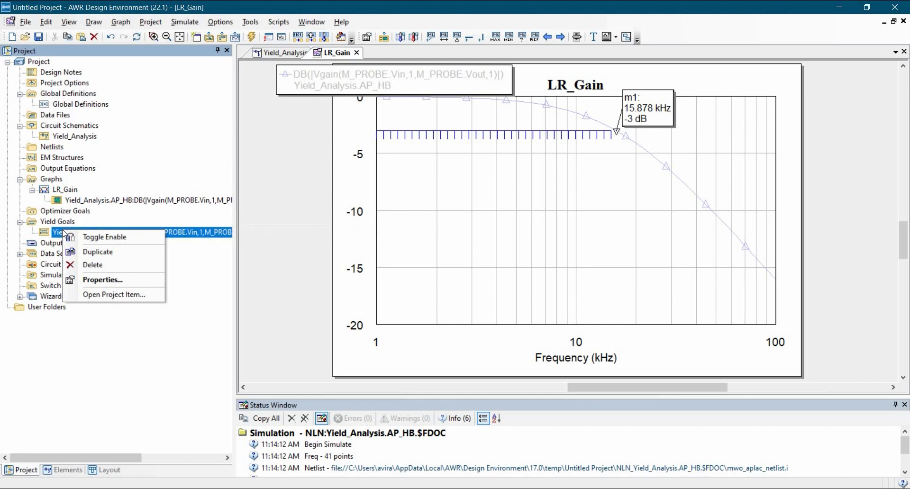
pyautogui.click(82, 255)
pyautogui.click(82, 254)
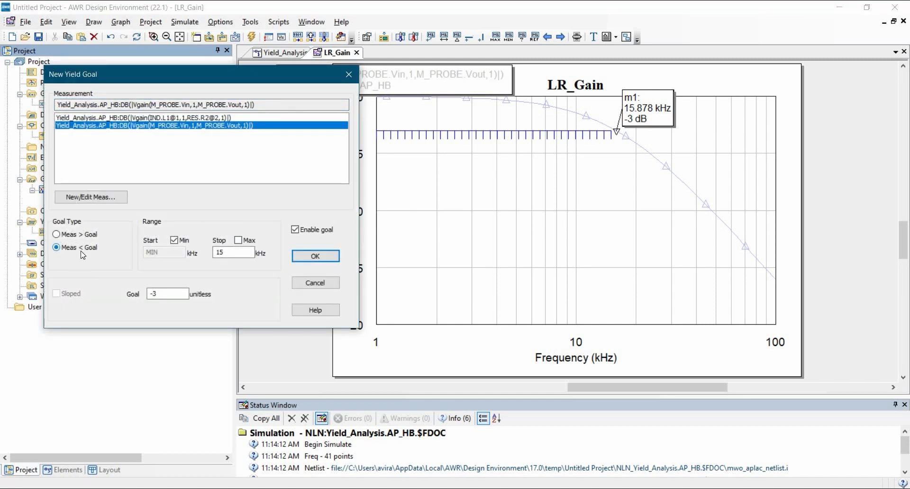
pyautogui.click(238, 241)
pyautogui.click(174, 240)
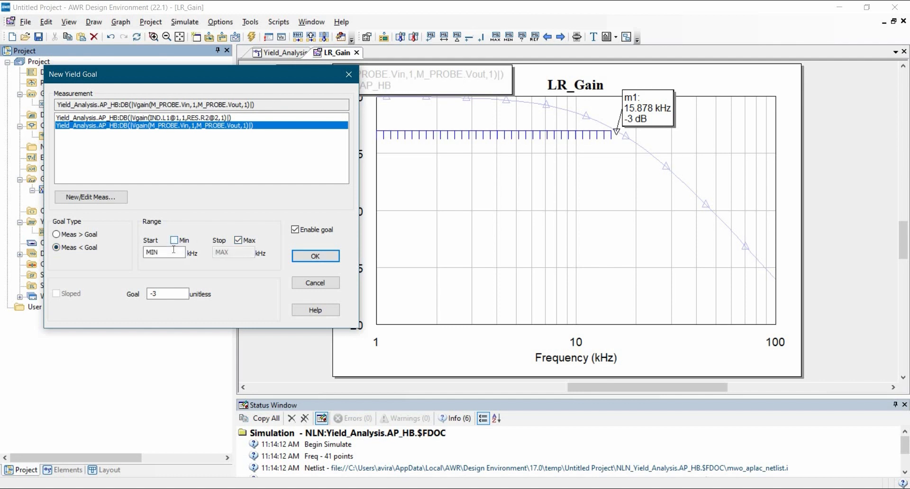
pyautogui.write('17')
pyautogui.doubleClick(161, 294)
pyautogui.click(166, 252)
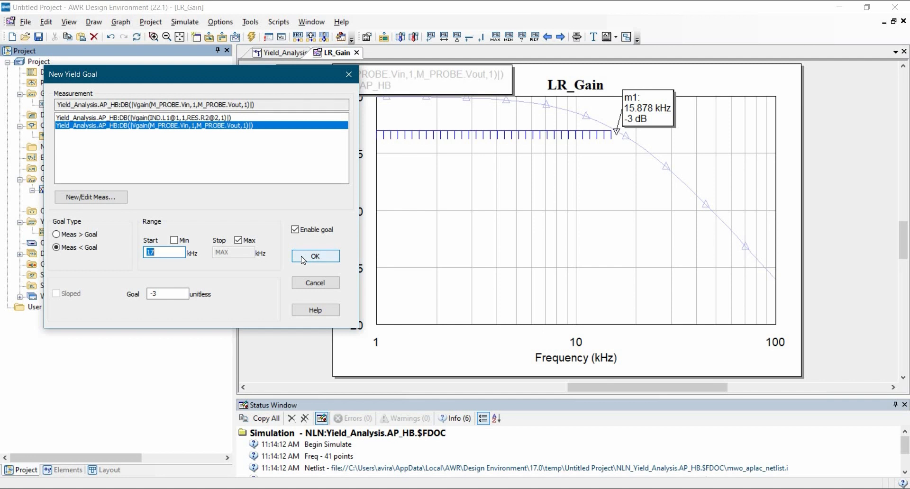
pyautogui.click(314, 256)
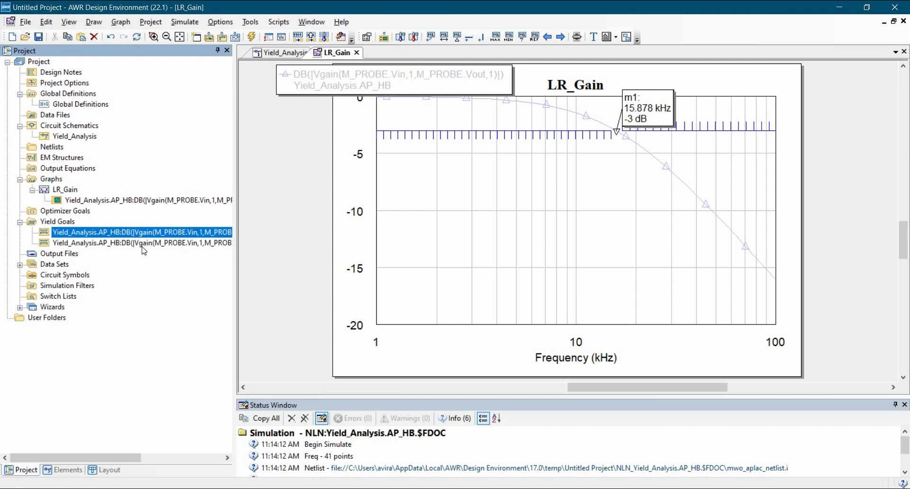
# Duplicate the 17 kHz yield goal, setting the copy's range start to 30 kHz and its goal to -6
pyautogui.rightClick(96, 232)
pyautogui.click(114, 252)
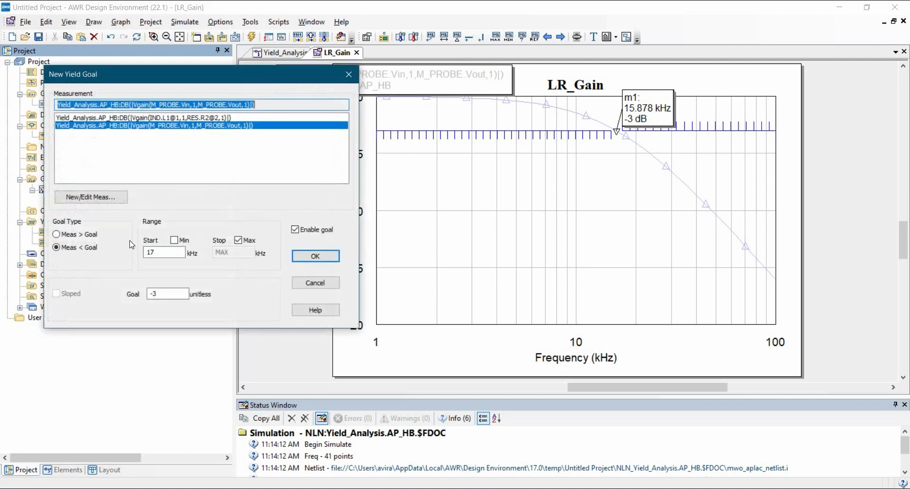
pyautogui.doubleClick(166, 248)
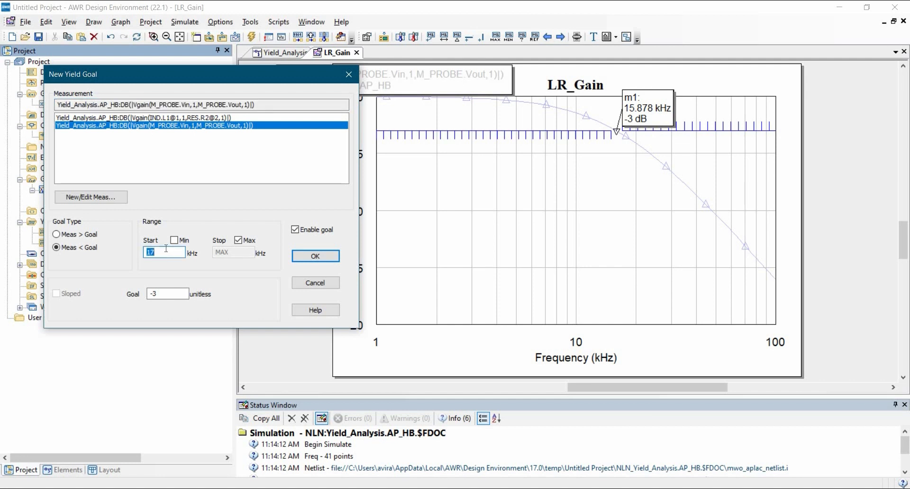
pyautogui.write('30')
pyautogui.doubleClick(163, 292)
pyautogui.write('-6')
pyautogui.click(316, 257)
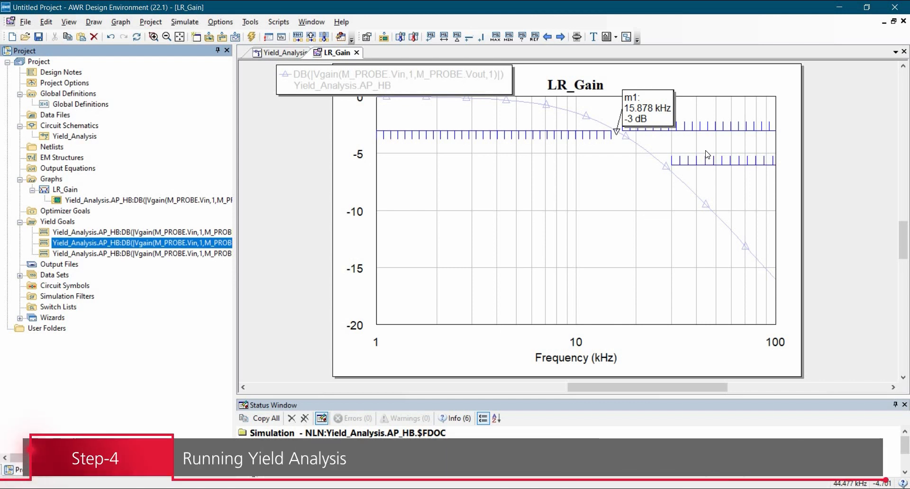
# Open the yield analysis setup and set its maximum outer iterations to 1000
pyautogui.click(184, 22)
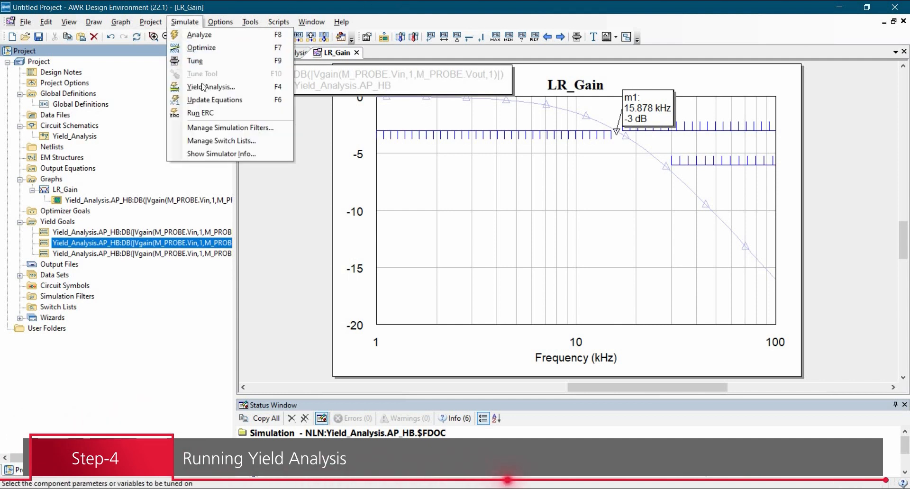
pyautogui.click(211, 86)
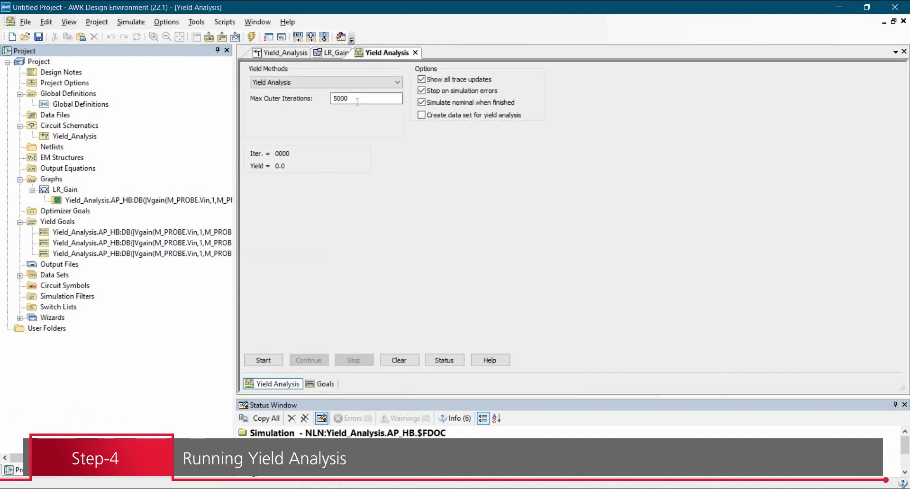
pyautogui.click(353, 101)
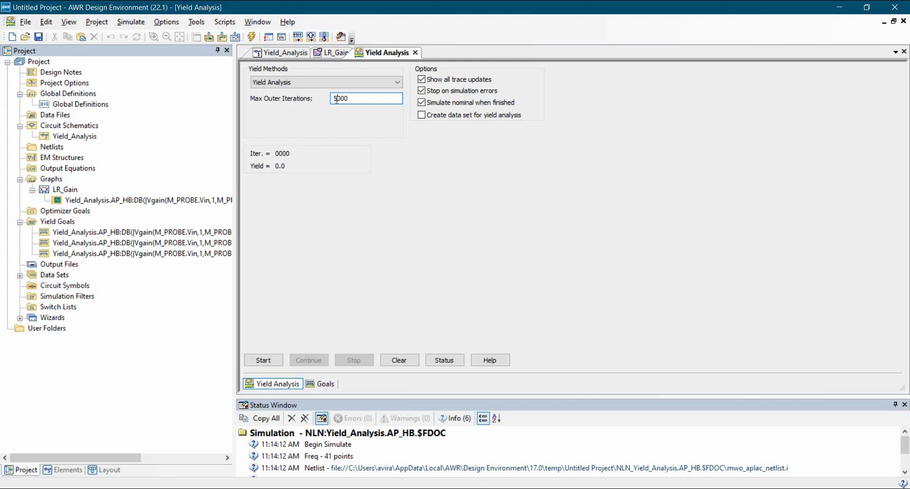
pyautogui.write('1')
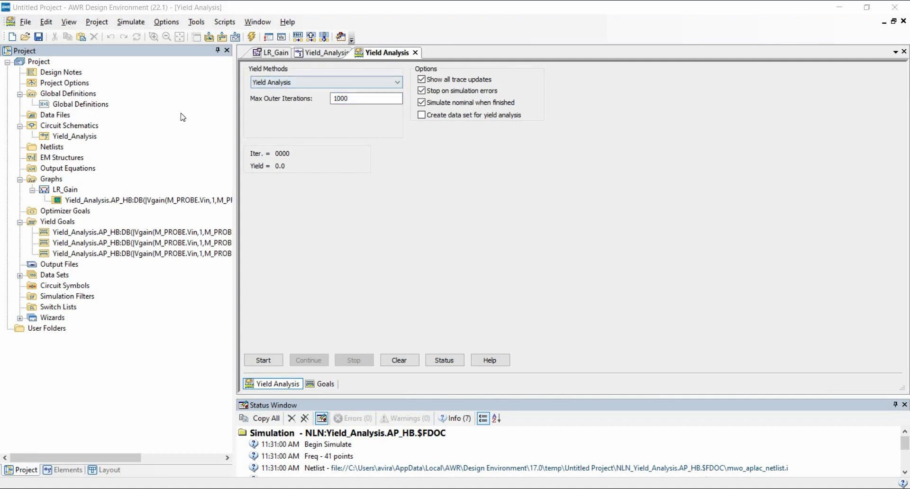
# Enable Use Statistics for the inductance of inductor L1 in the Yield_Analysis schematic
pyautogui.click(262, 54)
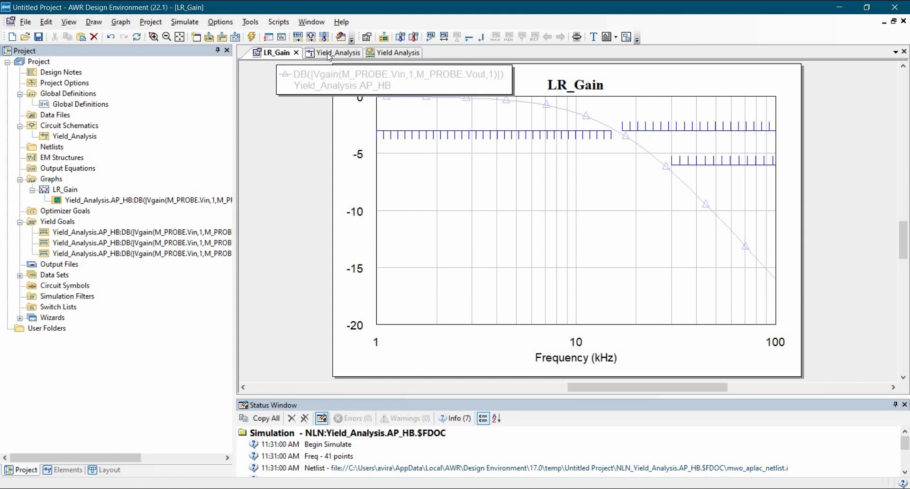
pyautogui.click(329, 54)
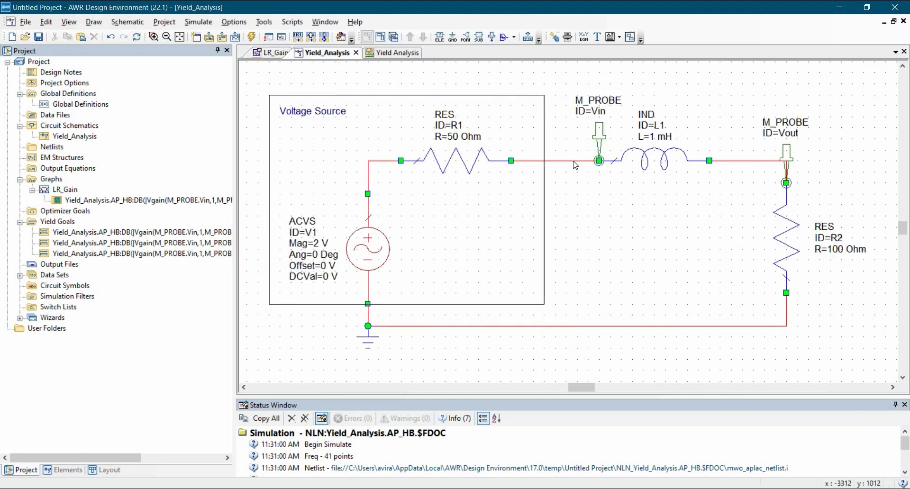
pyautogui.click(653, 159)
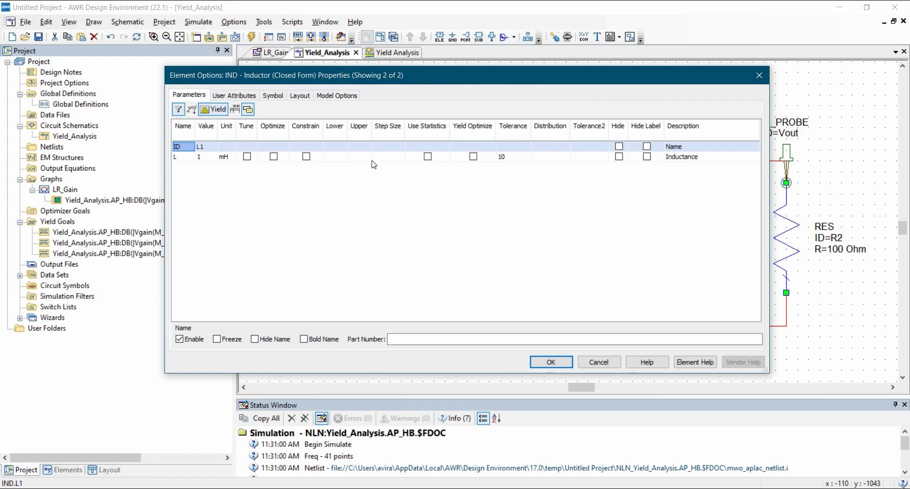
pyautogui.click(428, 157)
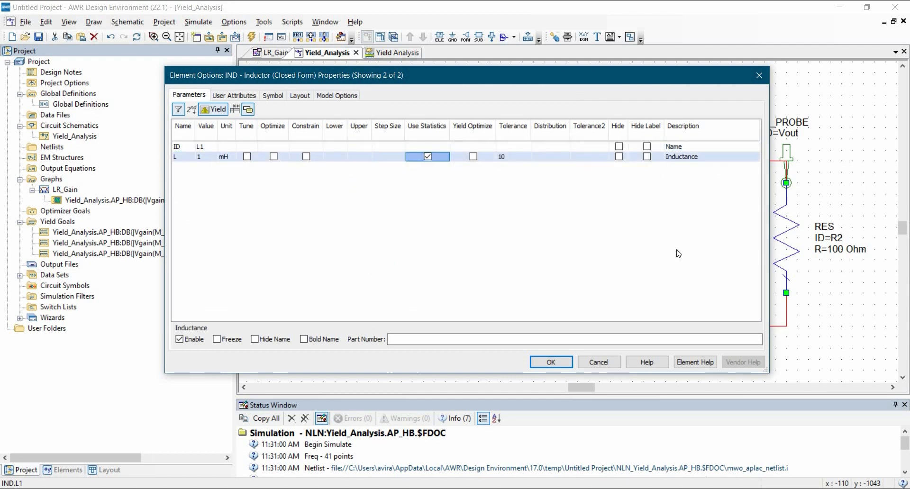
pyautogui.click(549, 362)
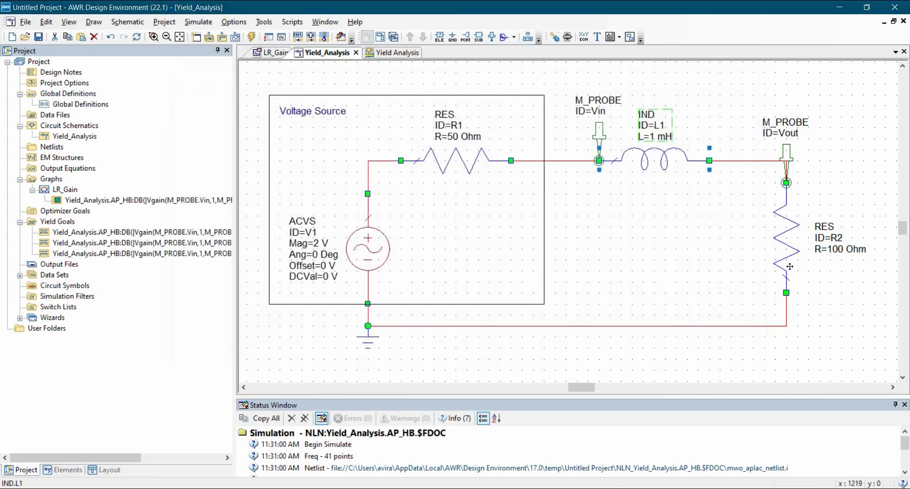
# Enable Use Statistics for the resistance of the 100 Ohm resistor R2, and close the schematic window
pyautogui.doubleClick(474, 171)
pyautogui.click(428, 159)
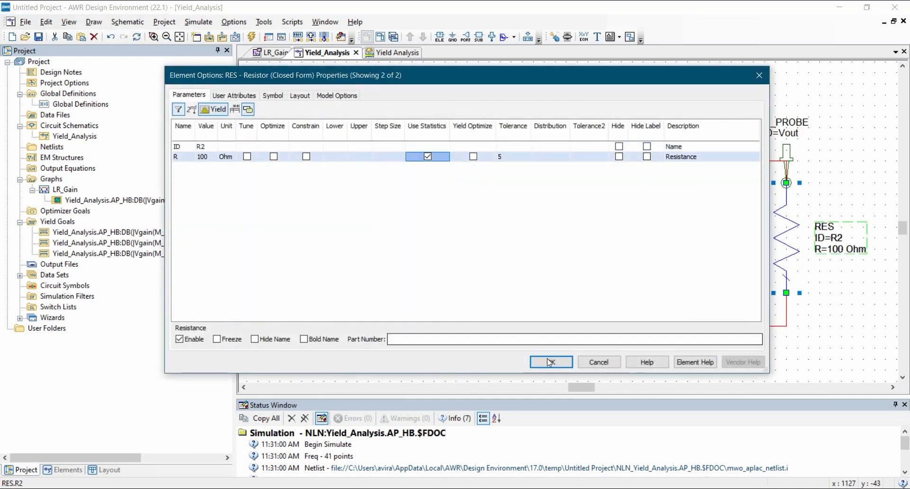
pyautogui.click(547, 358)
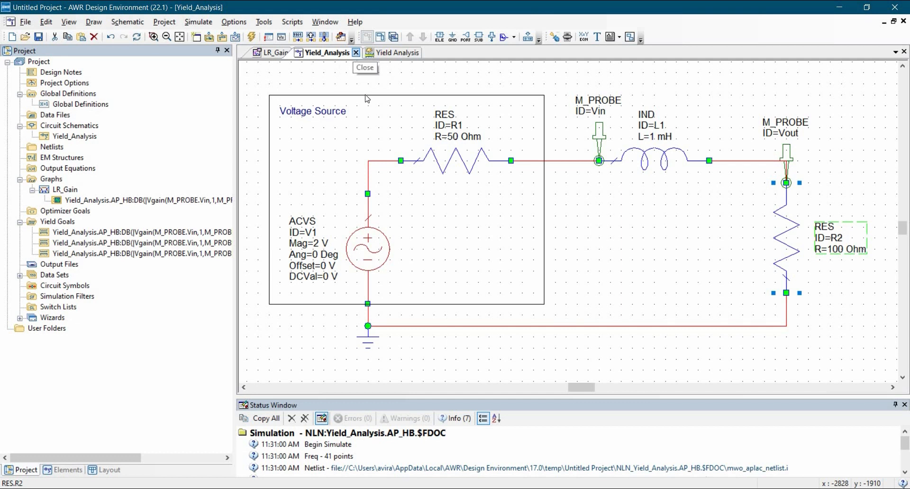
pyautogui.click(355, 53)
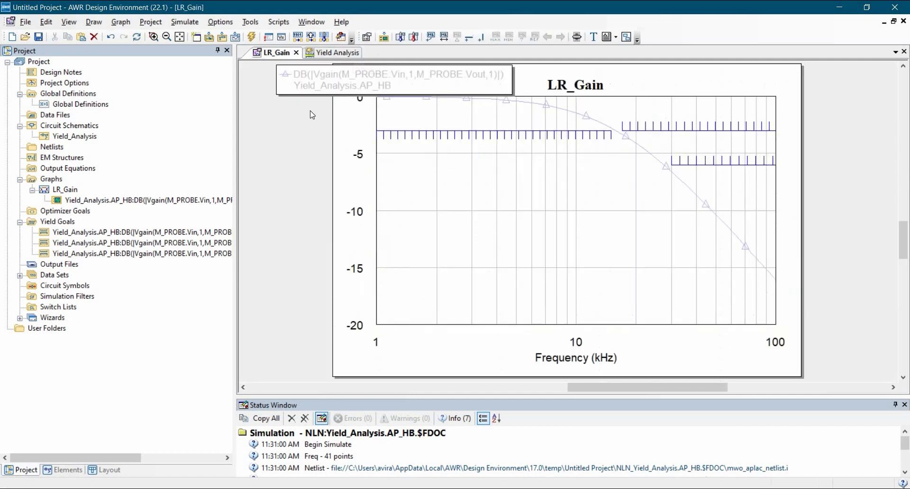
# Tile the Yield Analysis and LR_Gain windows vertically and run the yield analysis
pyautogui.click(320, 53)
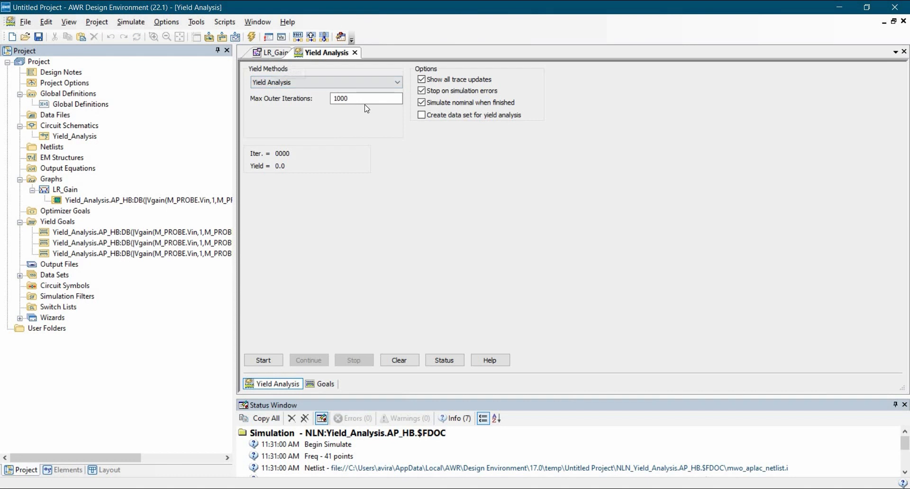
pyautogui.click(257, 22)
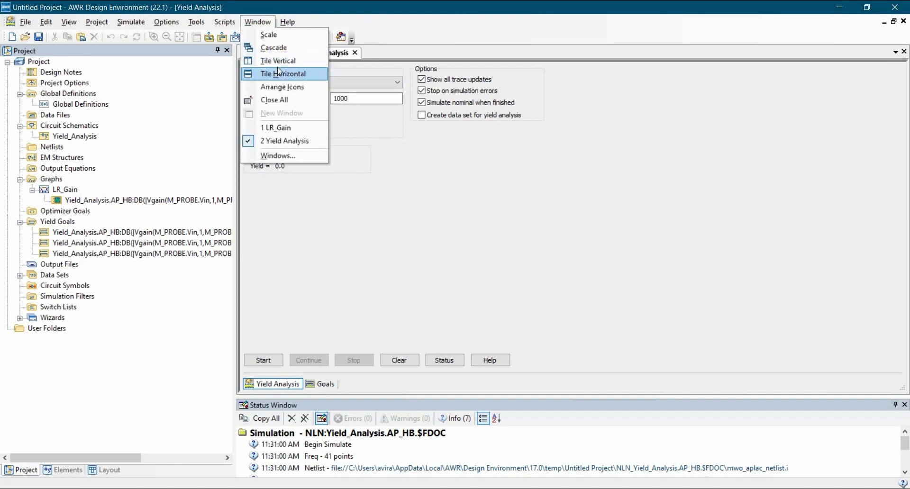
pyautogui.click(289, 62)
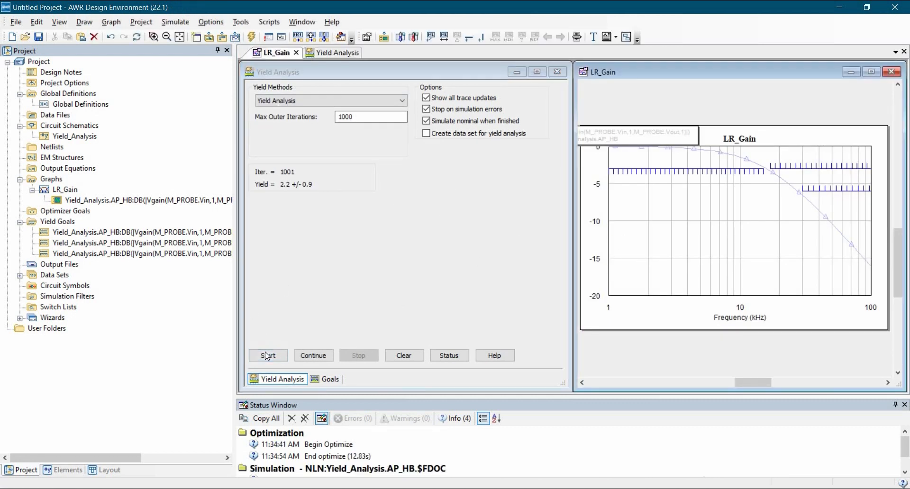
pyautogui.click(267, 355)
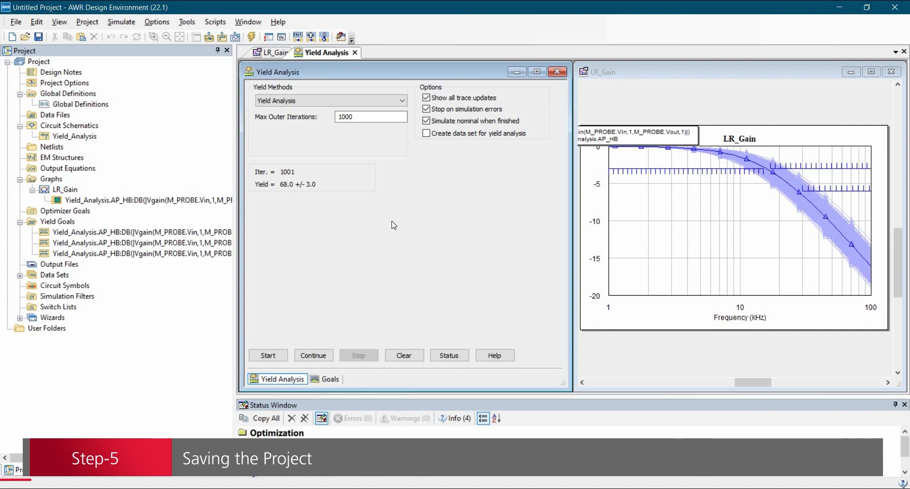
# Save the project as "Yield Analysis" in the Desktop folder AWR > Tutorial-9
pyautogui.click(16, 22)
pyautogui.click(43, 115)
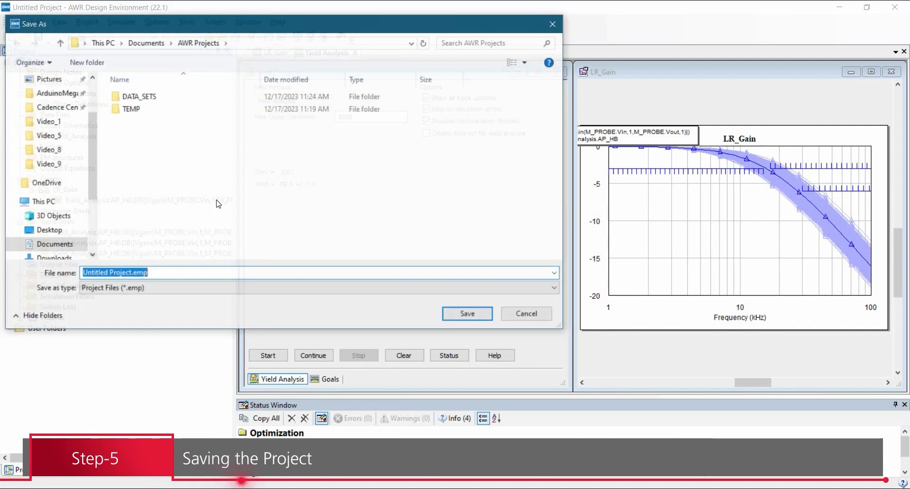
pyautogui.scroll(3, 72, 143)
pyautogui.click(47, 103)
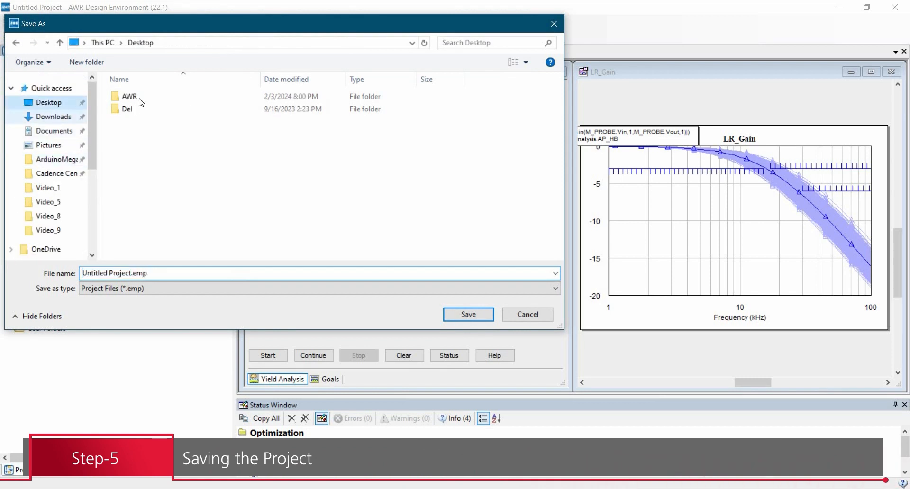
pyautogui.doubleClick(134, 93)
pyautogui.click(207, 272)
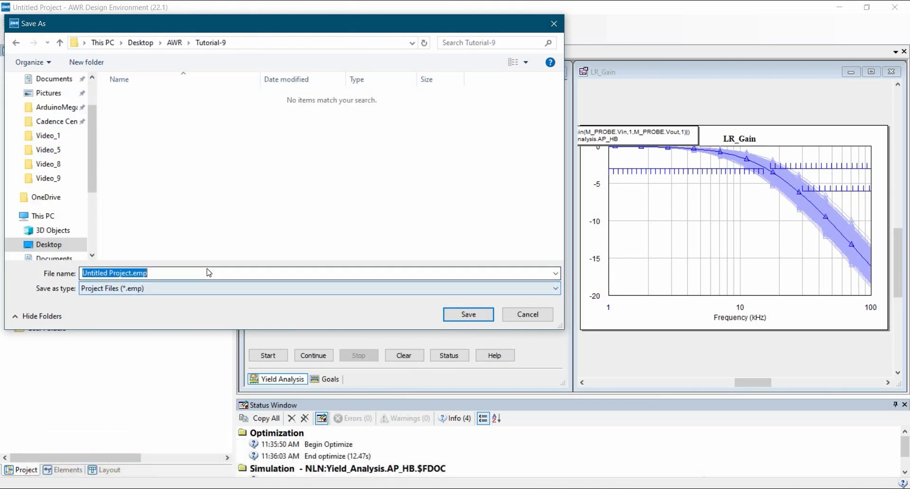
pyautogui.write('Yield Analysis')
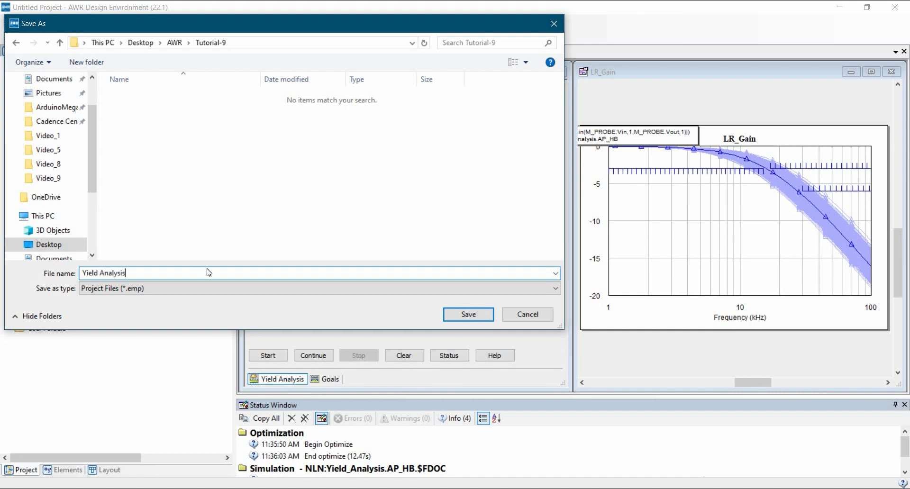
pyautogui.press('Return')
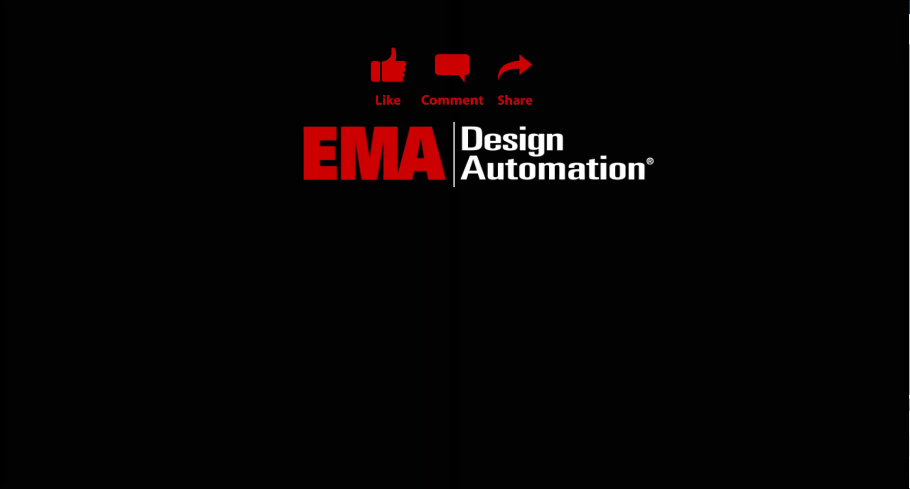